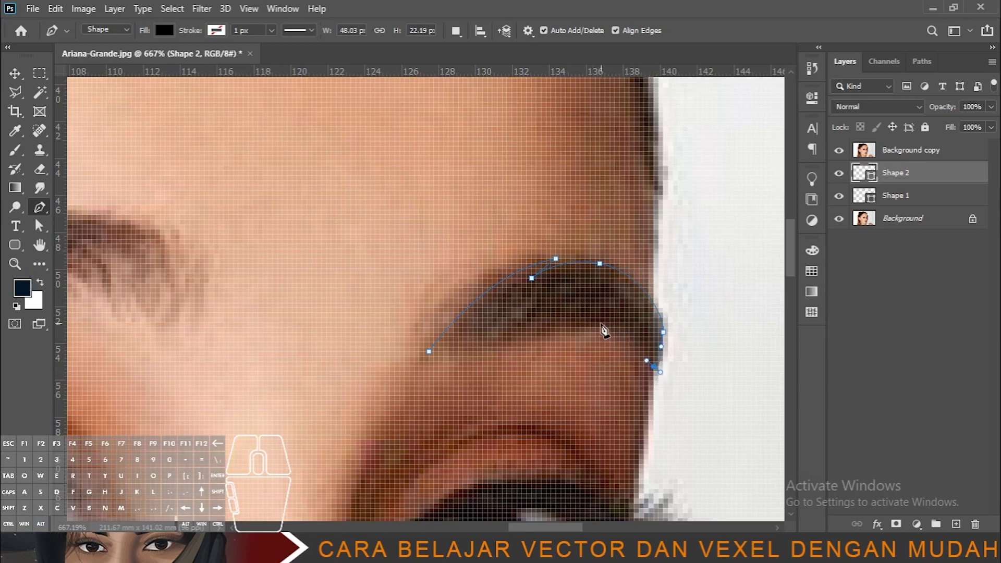
Finish the right eyebrow shape by tracing its lower edge back to the starting point with pointed hair tips
drag(531, 342, 487, 346)
click(428, 352)
drag(383, 351, 383, 349)
click(463, 348)
drag(443, 353, 447, 338)
Merge the Shape 1 and Shape 2 eyebrow layers and set new paths to combine with the existing shape
scroll(462, 359, down, 5)
drag(397, 407, 509, 342)
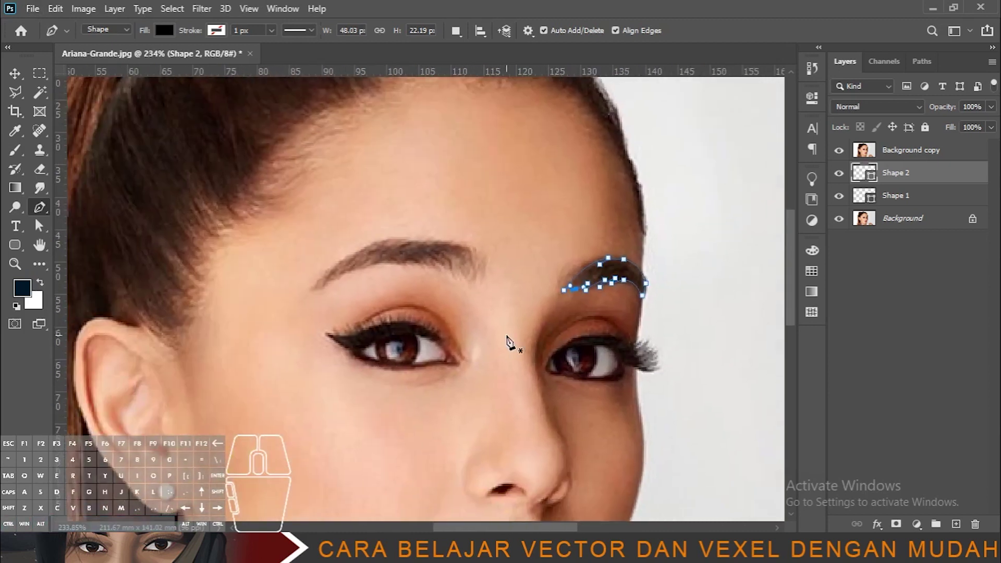
shift+click(904, 201)
right_click(904, 201)
click(745, 433)
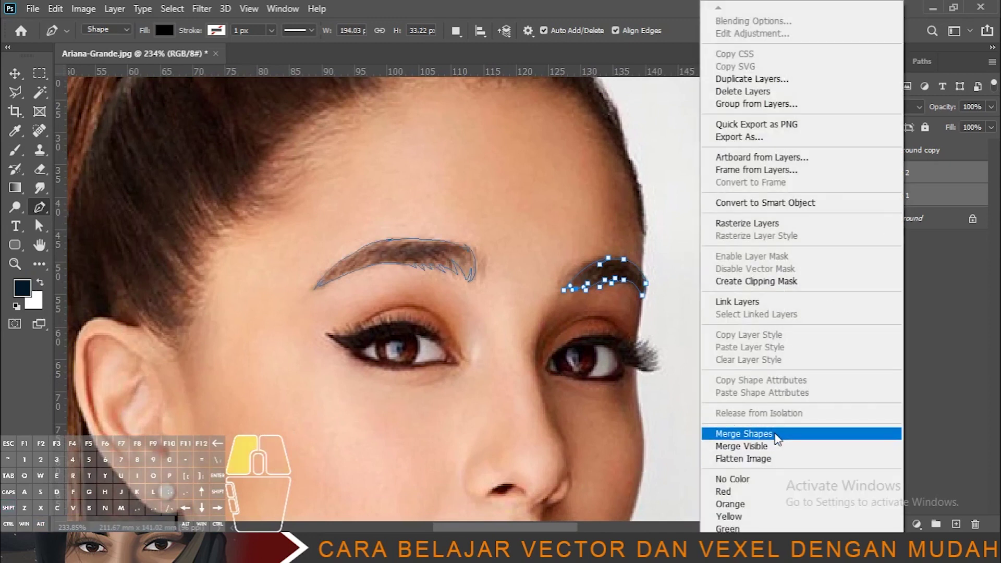
click(455, 30)
click(480, 64)
Trace the upper eyelid crease of the left eye as a thin closed curve from the inner corner and back
scroll(409, 271, up, 4)
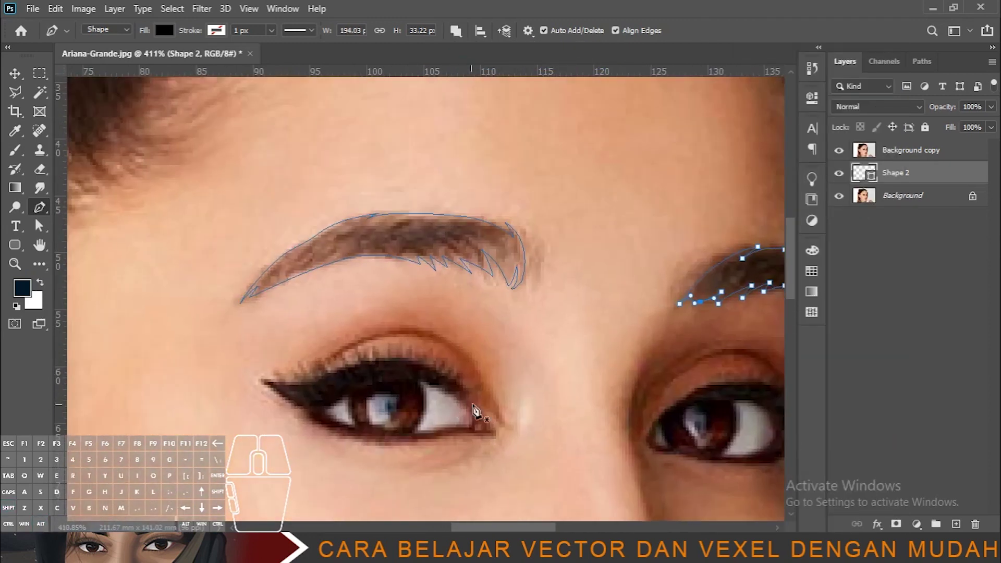
click(504, 424)
click(388, 331)
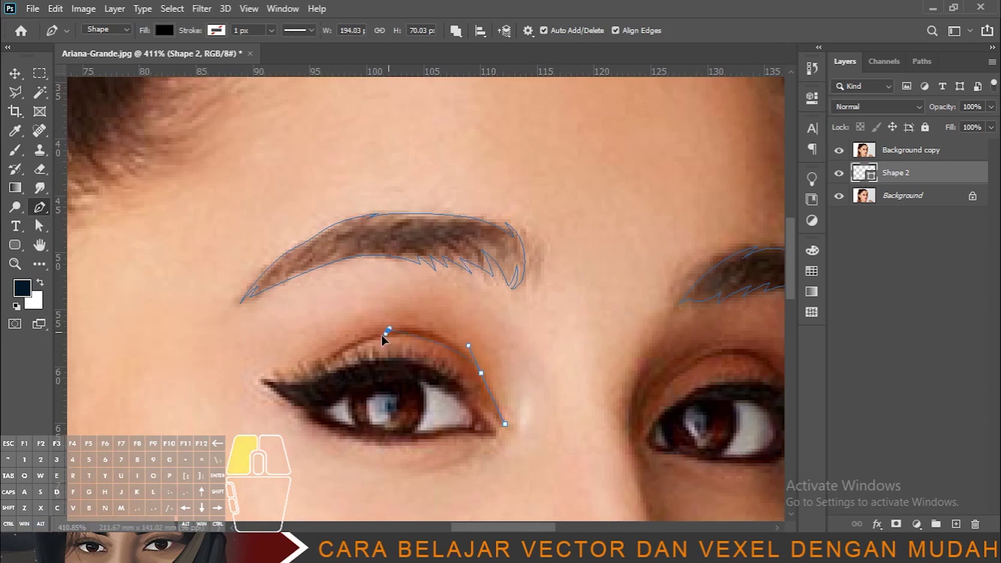
drag(343, 339, 346, 340)
click(303, 379)
drag(412, 337, 450, 341)
click(478, 379)
click(500, 421)
click(505, 424)
Trace the shadow line around the right eye's inner corner and down the side of the nose bridge
drag(666, 414, 397, 348)
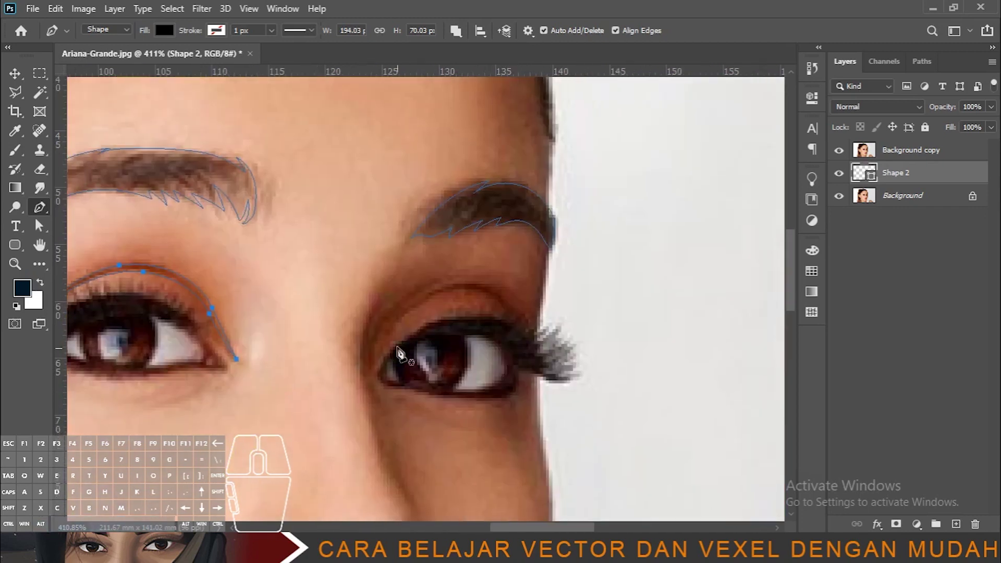
drag(434, 284, 472, 271)
drag(369, 349, 390, 281)
drag(377, 429, 402, 510)
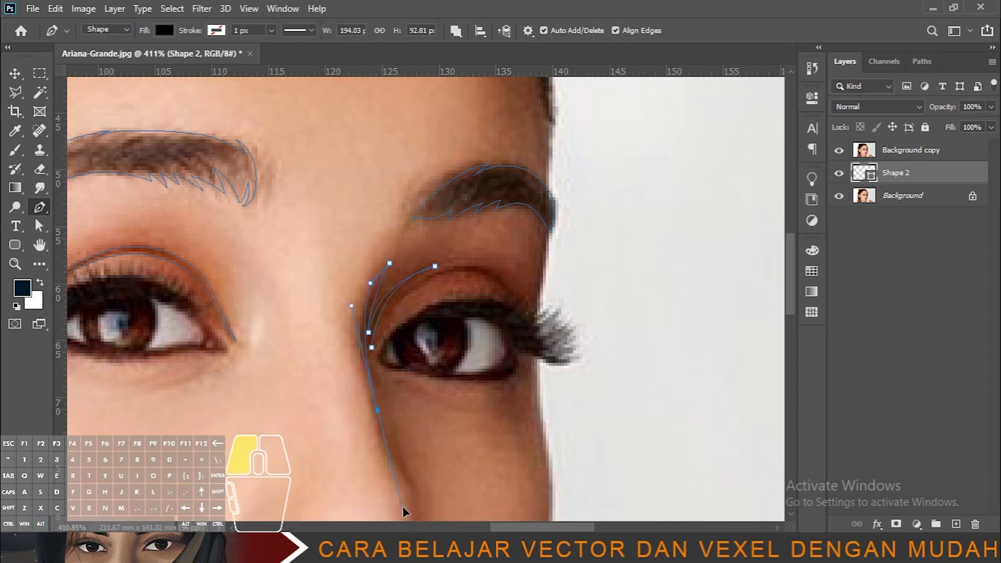
drag(372, 384, 375, 339)
Trace the upper eyelid crease of the right eye as a thin closed curve
drag(429, 266, 358, 313)
click(318, 361)
drag(456, 368, 388, 312)
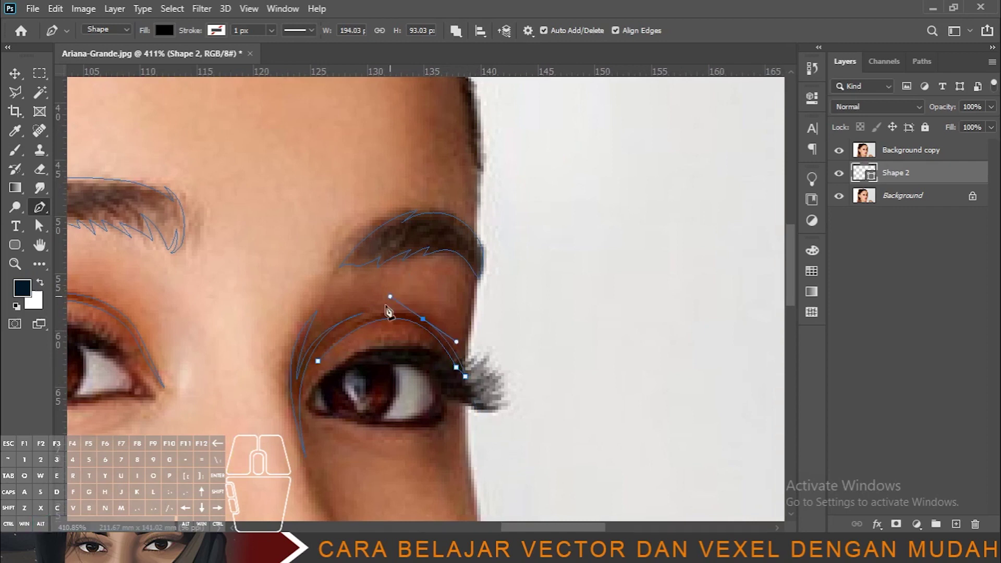
drag(318, 362, 300, 393)
Trace the branching shadow under the nose tip and the dark opening of the left nostril as closed shapes
drag(302, 393, 438, 212)
drag(439, 396, 426, 274)
click(452, 310)
drag(402, 357, 454, 299)
click(426, 379)
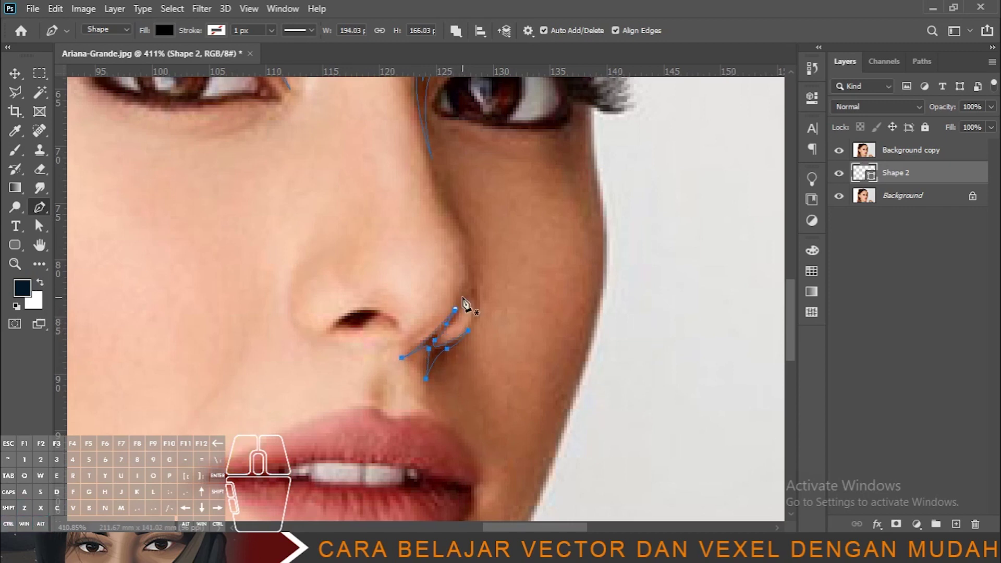
drag(365, 310, 361, 335)
click(332, 328)
drag(374, 315, 414, 344)
Draw thin closed contour curves along the right side of the nose and around its left wing
click(443, 202)
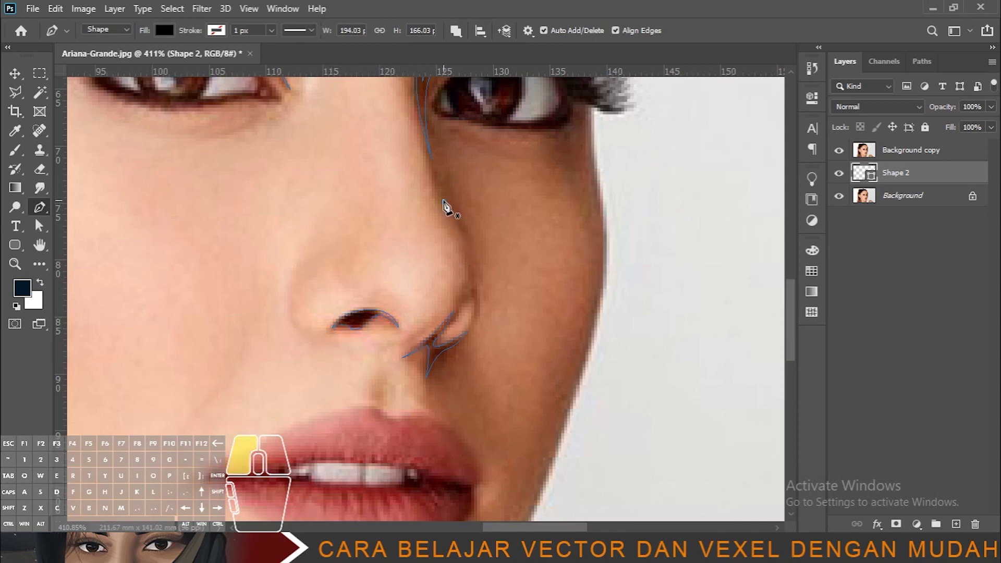
drag(471, 286, 460, 326)
click(443, 202)
drag(422, 187, 423, 186)
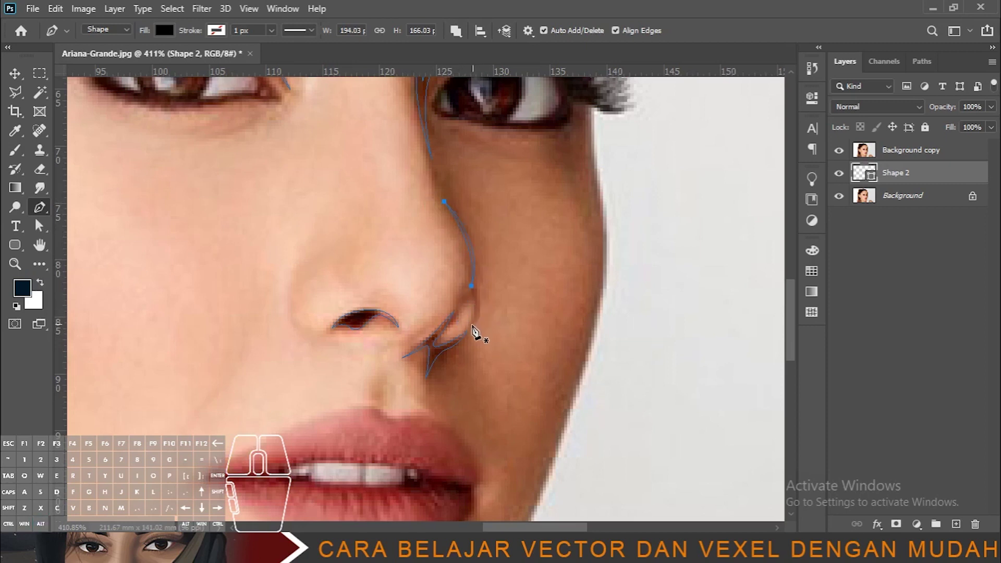
scroll(476, 330, left, 3)
click(370, 275)
drag(386, 335, 358, 329)
mouse_move(371, 275)
mouse_down()
mouse_move(383, 250)
mouse_move(383, 260)
mouse_up()
Outline the left eye's lash line and eyeliner, from the outer wing along the lower lid to the inner corner
scroll(381, 304, down, 2)
drag(318, 78, 406, 370)
click(394, 289)
drag(394, 290, 222, 305)
drag(258, 313, 259, 331)
drag(332, 347, 357, 347)
drag(414, 334, 415, 335)
click(447, 341)
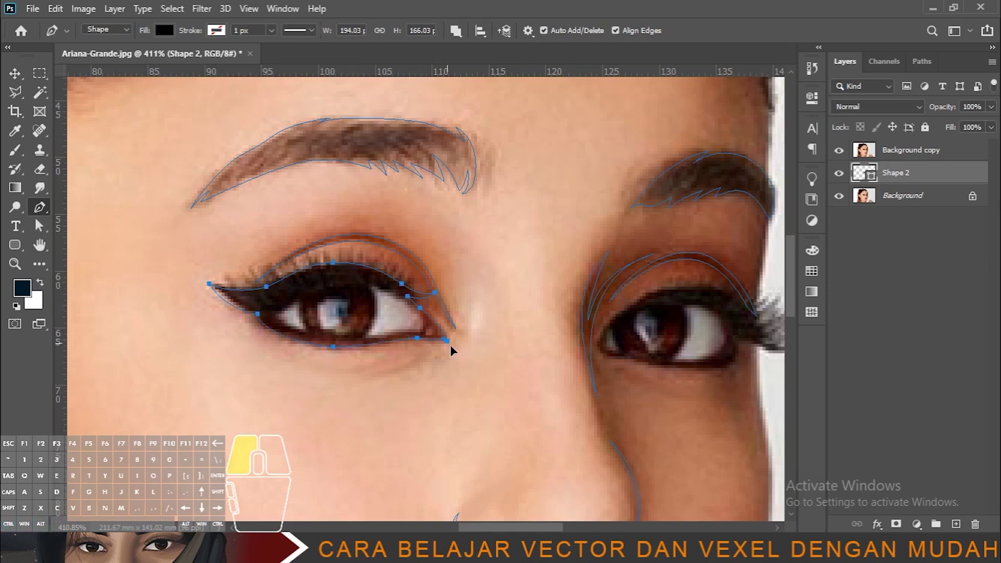
Outline the right eye's upper lash line, outer lashes and lower lid as a closed shape
drag(522, 347, 305, 365)
click(380, 366)
click(424, 315)
click(457, 306)
click(480, 304)
click(506, 311)
click(531, 320)
mouse_move(584, 362)
mouse_down()
mouse_move(595, 360)
mouse_move(576, 378)
mouse_up()
drag(524, 360, 380, 365)
Trace the dark shadow shapes between the lips at the right and left corners of the mouth
scroll(422, 398, down, 6)
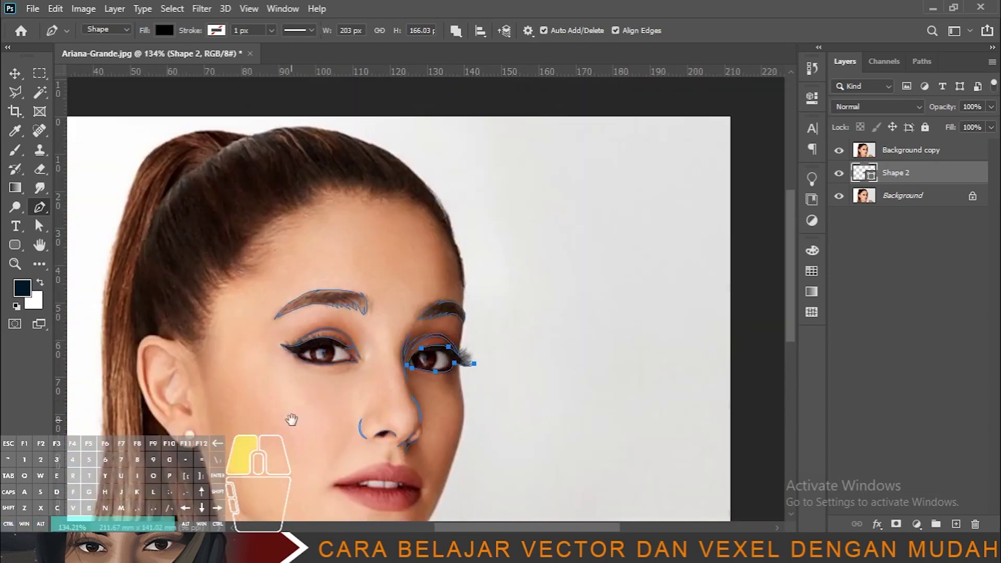
scroll(517, 427, down, 5)
scroll(473, 357, up, 12)
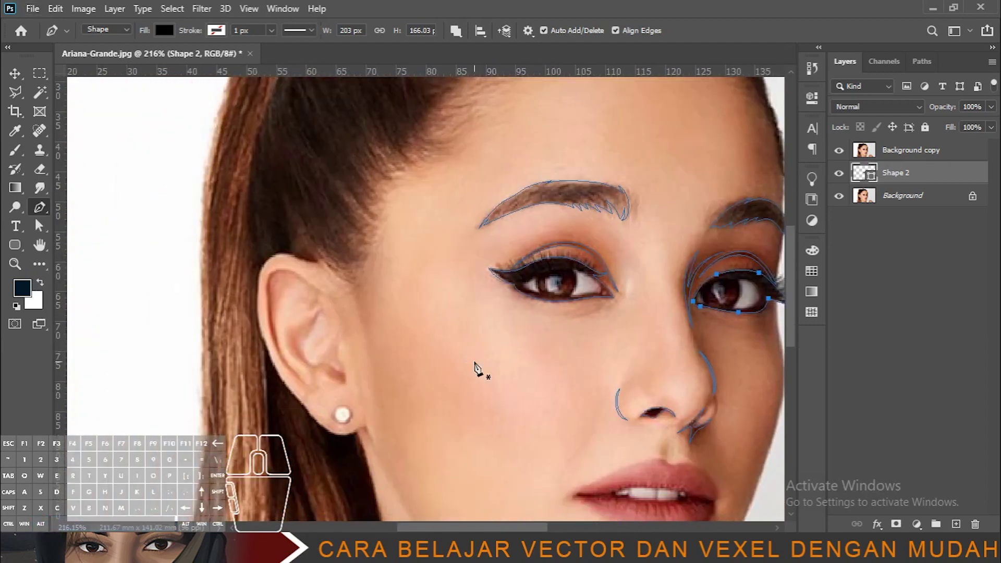
scroll(472, 243, down, 2)
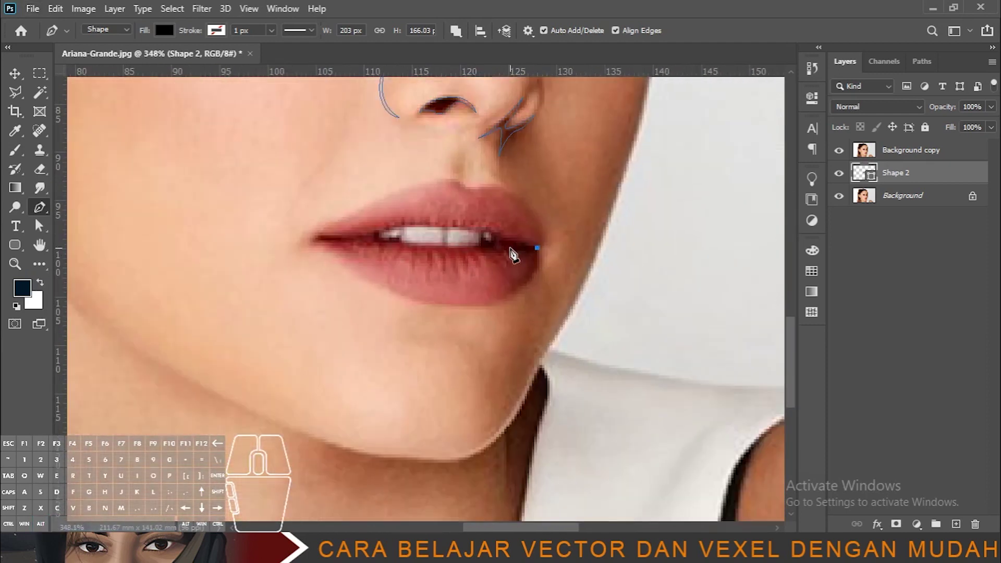
mouse_move(499, 245)
mouse_down()
mouse_move(482, 228)
mouse_move(504, 246)
mouse_up()
click(536, 247)
drag(319, 237, 380, 237)
click(396, 241)
Draw a thin face-edge sliver from the right eye's lashes up to the outer end of the eyebrow
scroll(366, 307, down, 6)
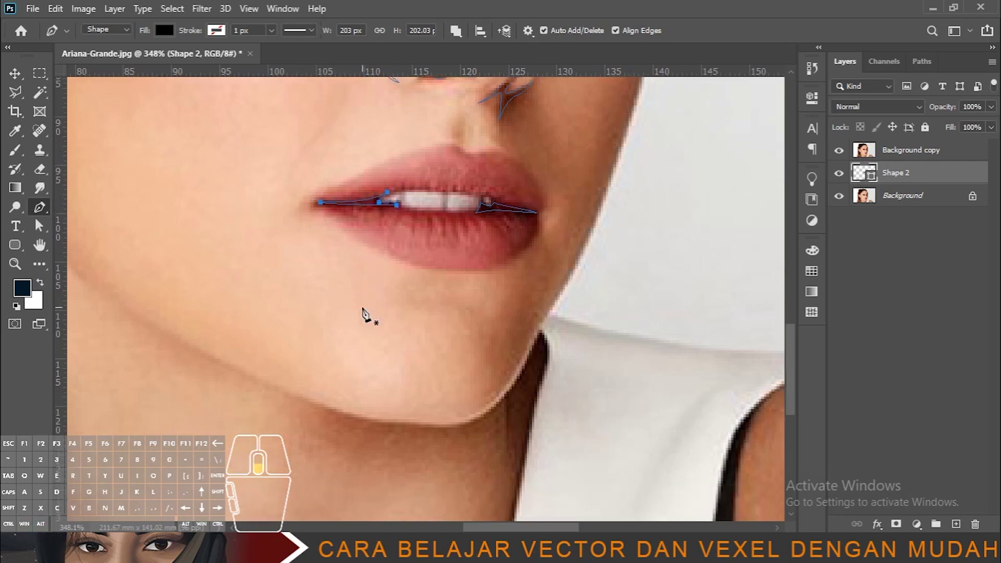
scroll(447, 216, up, 6)
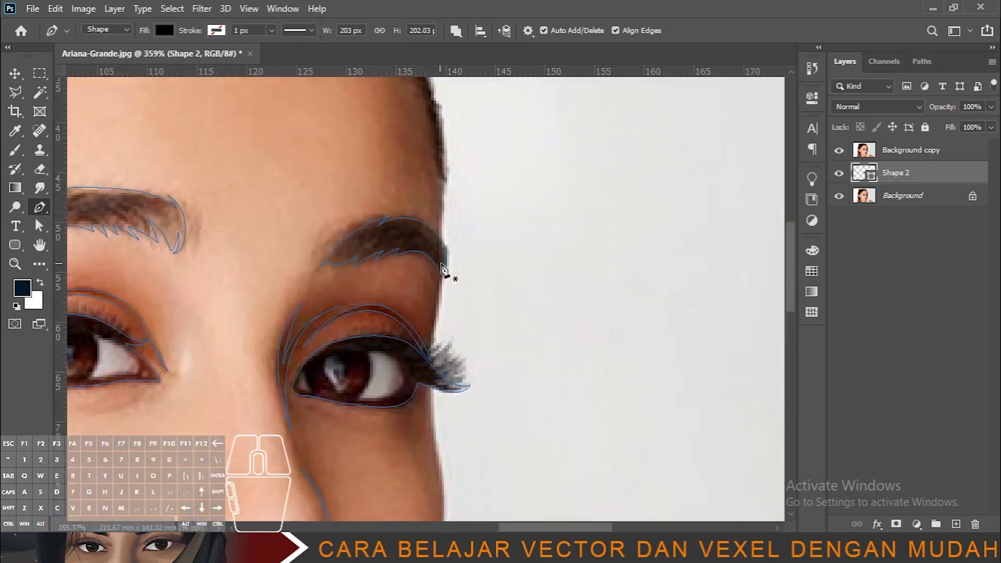
mouse_move(425, 367)
mouse_down()
mouse_move(416, 391)
mouse_move(423, 384)
mouse_up()
click(442, 265)
drag(441, 220, 441, 220)
Start the hair shape above the right eyebrow and trace the hairline up the right side of the forehead
key(space)
drag(446, 257, 424, 335)
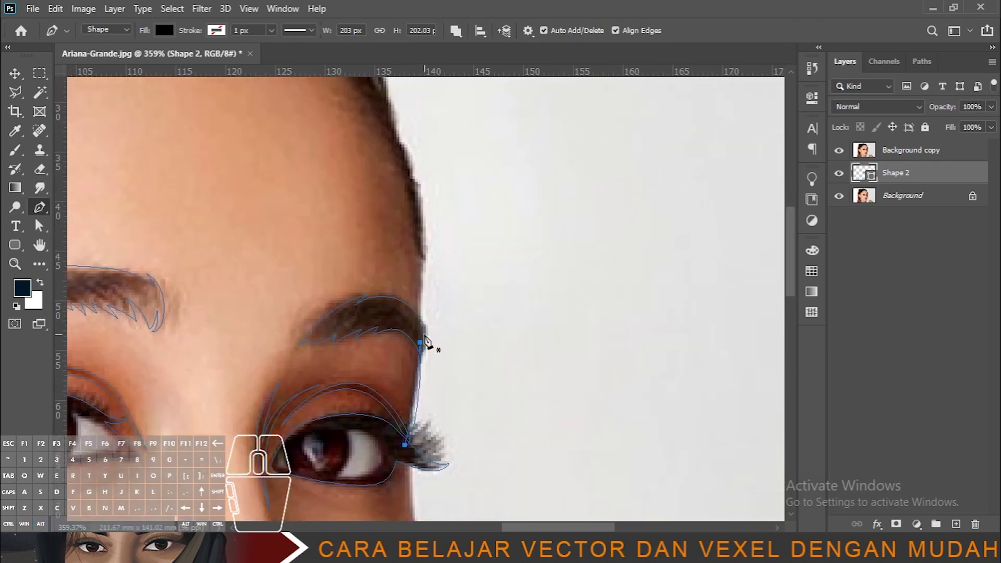
click(418, 321)
drag(412, 218, 403, 169)
key(space)
drag(375, 113, 461, 307)
drag(424, 255, 385, 215)
mouse_move(332, 218)
mouse_down()
mouse_move(290, 226)
mouse_move(346, 210)
mouse_up()
click(345, 197)
Continue the hair shape's inner edge across the top of the forehead with pointed strand tips
key(space)
drag(281, 229, 392, 237)
drag(368, 247, 364, 220)
drag(302, 211, 273, 200)
click(321, 228)
click(286, 227)
drag(234, 245, 233, 245)
Extend the hairline down the left side of the forehead with jagged strand points
drag(191, 270, 543, 168)
drag(454, 227, 435, 251)
drag(435, 252, 529, 236)
click(491, 212)
drag(424, 291, 444, 352)
click(431, 316)
Trace the hairline down the left temple and around the sideburn to the top of the ear
drag(387, 356, 354, 366)
drag(346, 427, 326, 425)
click(325, 425)
drag(328, 465, 324, 368)
mouse_move(302, 422)
mouse_down()
mouse_move(306, 440)
mouse_move(295, 424)
mouse_up()
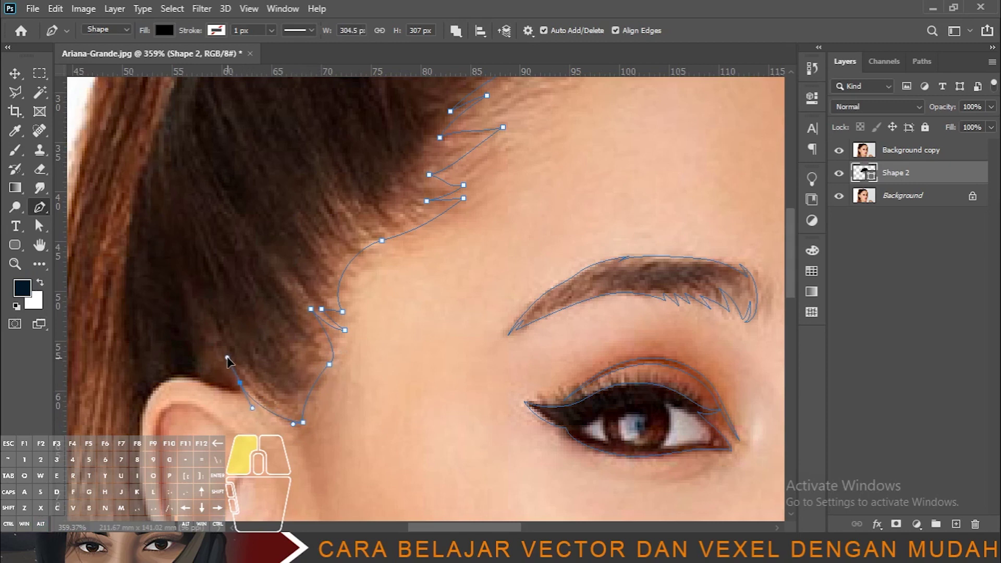
drag(239, 385, 305, 362)
key(ctrl+z)
drag(344, 261, 341, 282)
drag(394, 370, 401, 380)
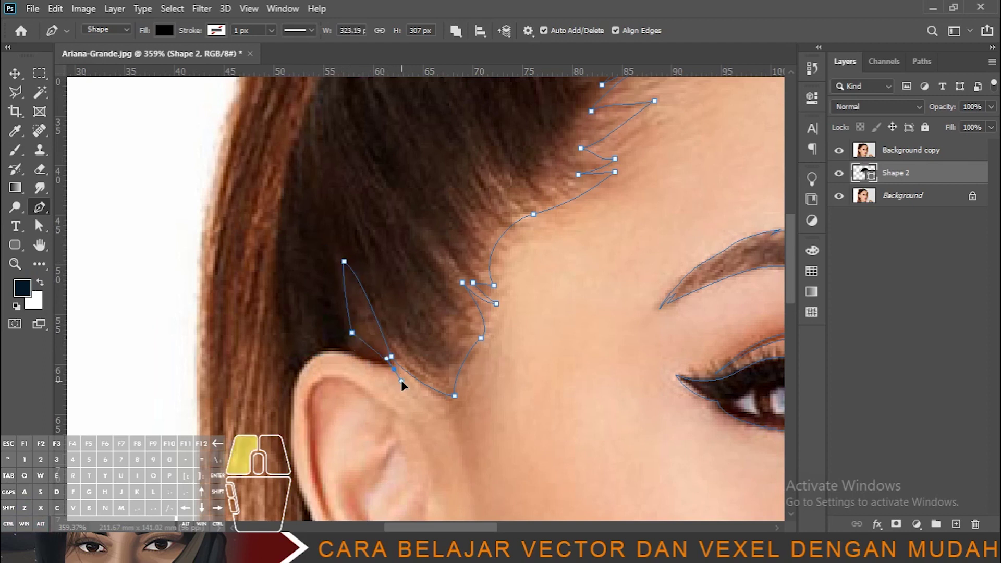
Continue the hair shape's edge around the back of the ear and down towards the neck
drag(317, 356, 335, 250)
drag(319, 299, 279, 225)
drag(302, 283, 309, 302)
drag(356, 348, 252, 290)
drag(328, 320, 305, 111)
click(357, 327)
Trace the hair edge down the neck and the dark strap below it, looping beyond the image's lower edge
drag(382, 412, 373, 200)
click(357, 357)
drag(425, 397, 389, 395)
click(388, 394)
drag(359, 309, 363, 144)
drag(355, 270, 351, 246)
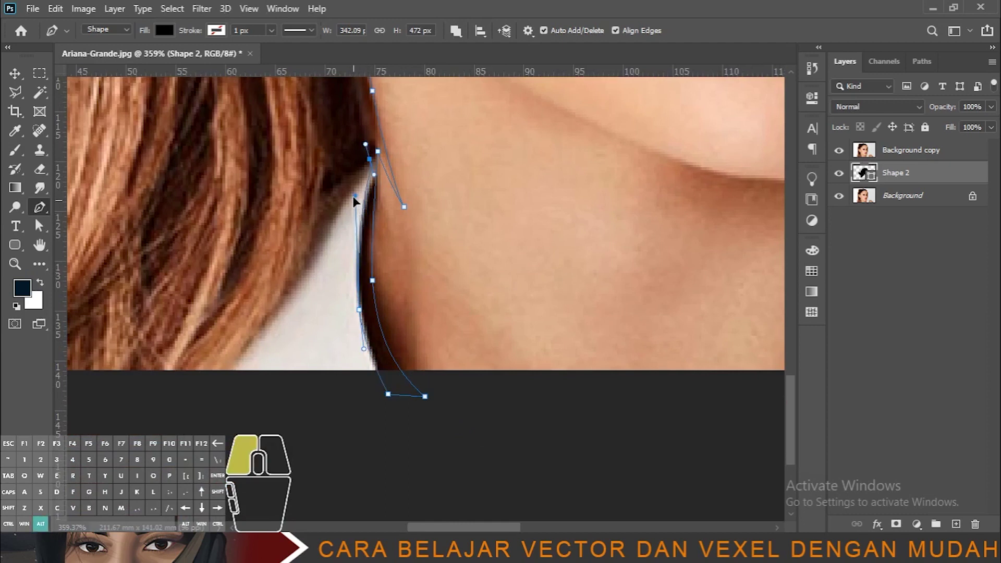
Trace the hair's lower edge beside the white top and carry it past the image's bottom to the ponytail's outer side
drag(369, 158, 312, 229)
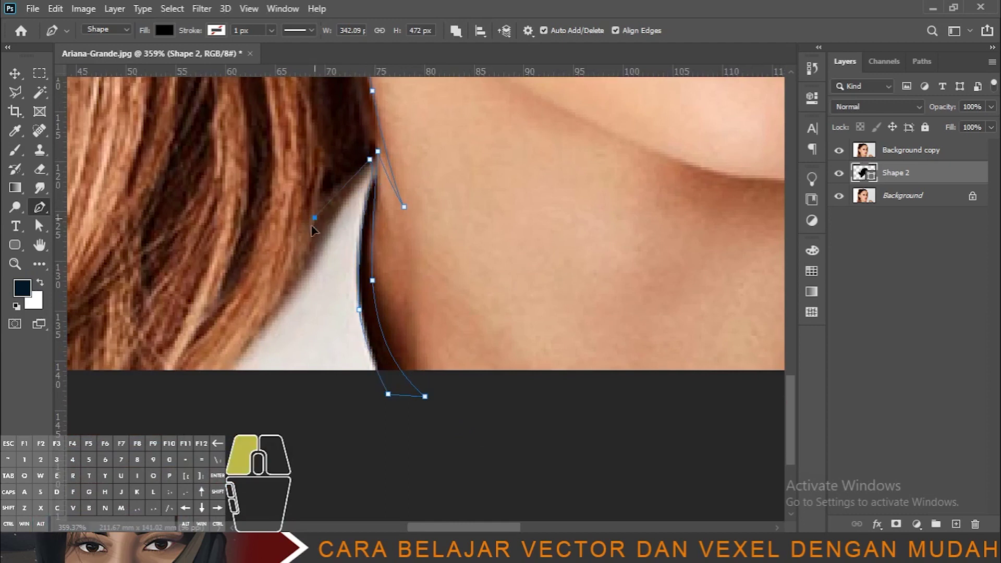
drag(202, 389, 178, 489)
scroll(205, 400, down, 5)
click(156, 404)
scroll(177, 489, up, 1)
scroll(172, 482, up, 5)
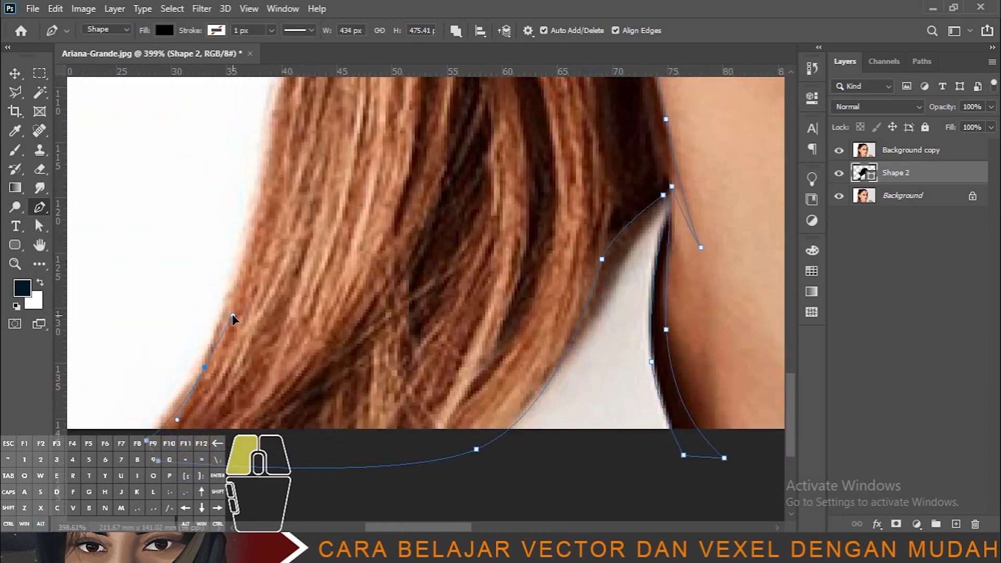
Trace the ponytail's outer left edge upward from the bottom of the image
drag(204, 370, 206, 371)
drag(252, 257, 281, 495)
drag(342, 259, 343, 183)
drag(350, 154, 386, 465)
drag(369, 225, 368, 182)
drag(387, 145, 359, 404)
Curve the hair outline around the top of the ponytail
drag(379, 189, 306, 356)
drag(388, 159, 440, 109)
drag(371, 136, 162, 233)
drag(338, 188, 389, 194)
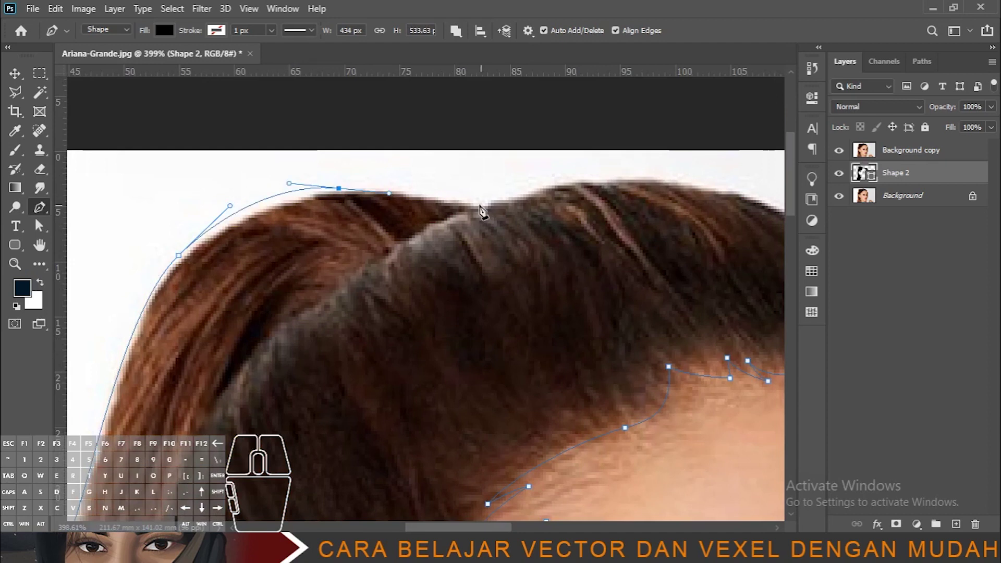
Trace the outer hair edge over the crown and down the right side, and close the hair shape above the eyebrow
drag(479, 203, 288, 196)
drag(519, 197, 403, 114)
drag(539, 266, 596, 348)
drag(580, 359, 477, 159)
drag(518, 329, 506, 370)
click(513, 399)
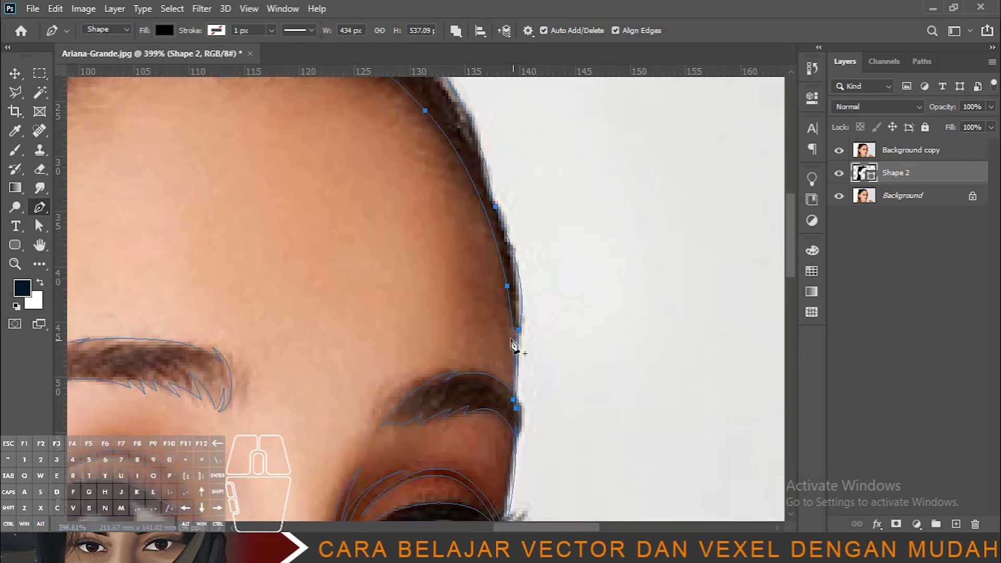
Start the face contour below the right eye's lashes and trace it down the cheek edge
scroll(530, 384, down, 5)
scroll(548, 259, up, 5)
scroll(542, 177, up, 1)
drag(533, 207, 538, 238)
drag(537, 356, 522, 414)
ctrl+click(537, 357)
Continue the face contour down the lower right cheek and around the chin
scroll(539, 351, down, 5)
drag(483, 215, 468, 260)
drag(418, 324, 401, 356)
drag(416, 337, 419, 336)
drag(405, 367, 370, 372)
drag(300, 359, 406, 364)
Trace the face contour from the chin along the jawline and end it in a tip below the ear
key(space)
drag(339, 337, 307, 322)
key(space)
drag(224, 269, 436, 377)
drag(360, 328, 274, 258)
key(alt)
key(space)
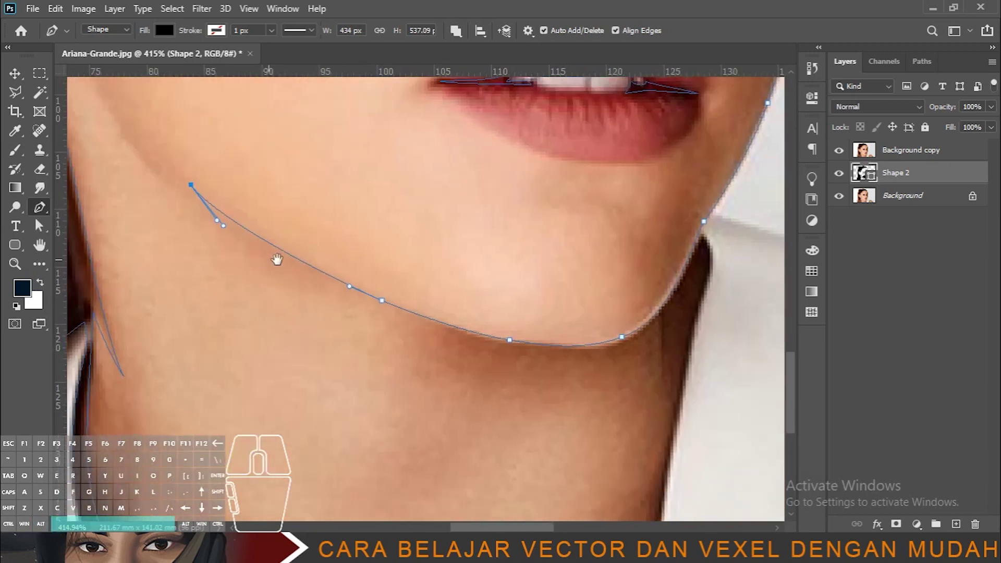
Trace the contour's lower edge back beneath the jaw and chin, with a small shadow spike at the neck's right side
drag(462, 334, 555, 361)
click(657, 315)
drag(661, 323, 666, 366)
drag(697, 282, 690, 318)
Trace the dark strip on the neck's right edge down past the image bottom and back up to the jaw
scroll(690, 319, down, 3)
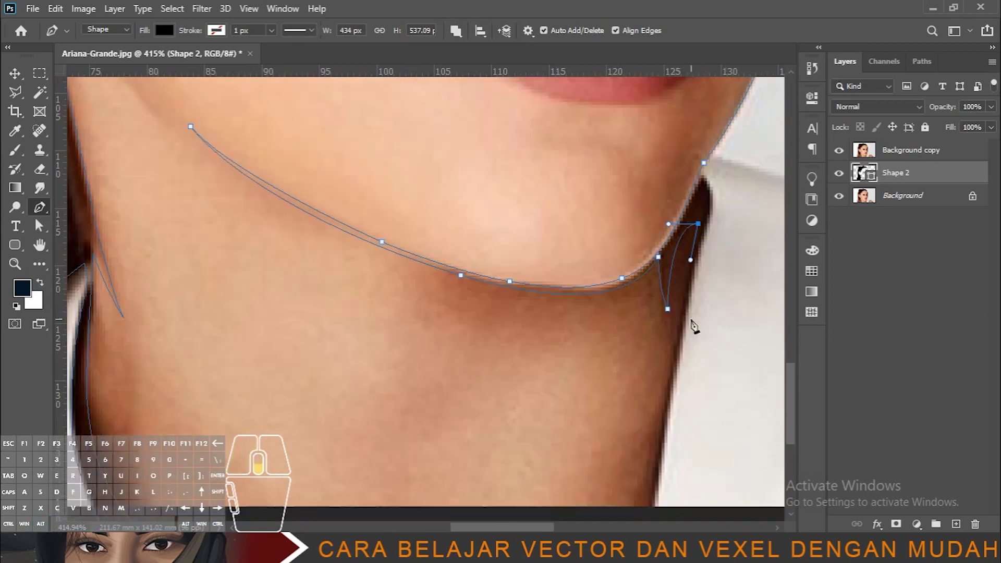
drag(620, 408, 619, 438)
alt+click(620, 408)
click(639, 409)
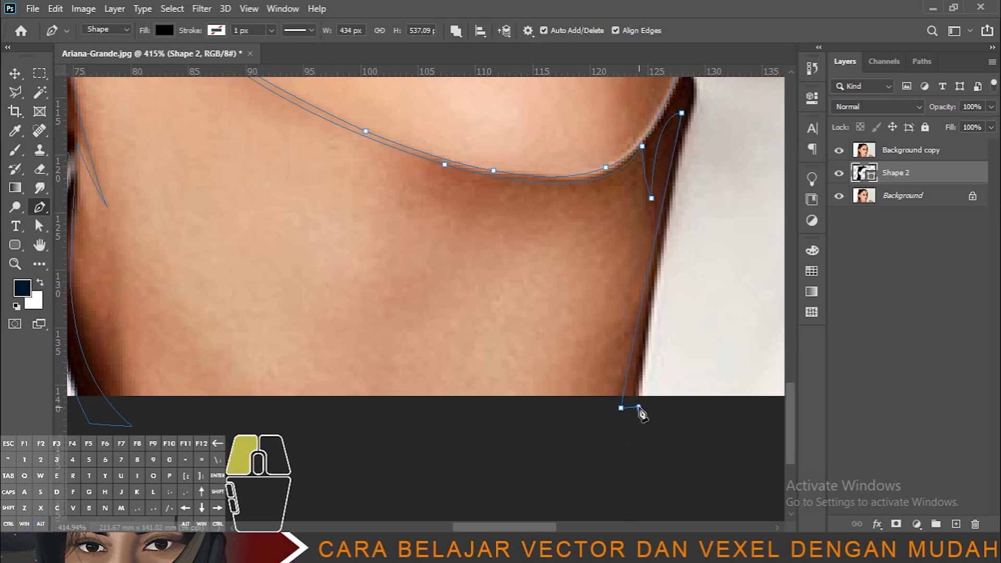
drag(692, 131, 606, 367)
drag(607, 320, 640, 290)
Trace the top edge of the white collar from the neck across to the shoulder
key(space)
drag(739, 331, 631, 281)
key(space)
drag(540, 270, 461, 263)
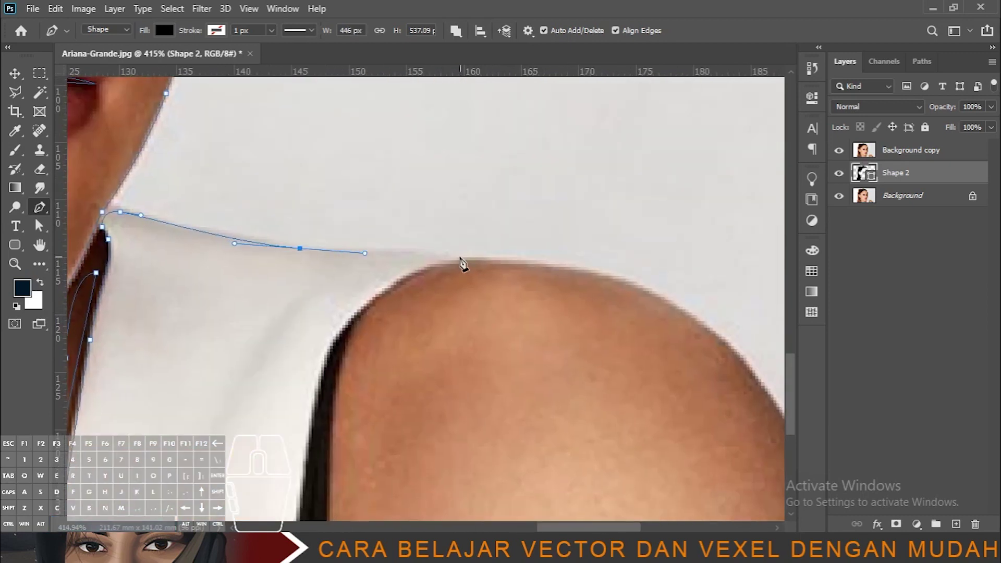
Outline the dark armhole band down past the image bottom and back up to the top of the shoulder
drag(328, 349, 335, 208)
key(space)
click(334, 358)
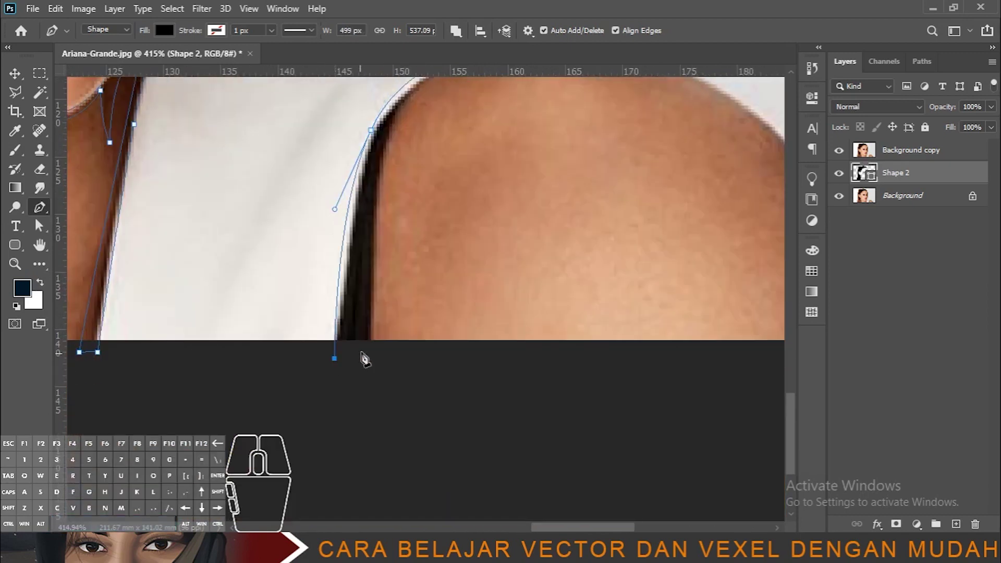
drag(378, 181, 324, 377)
key(space)
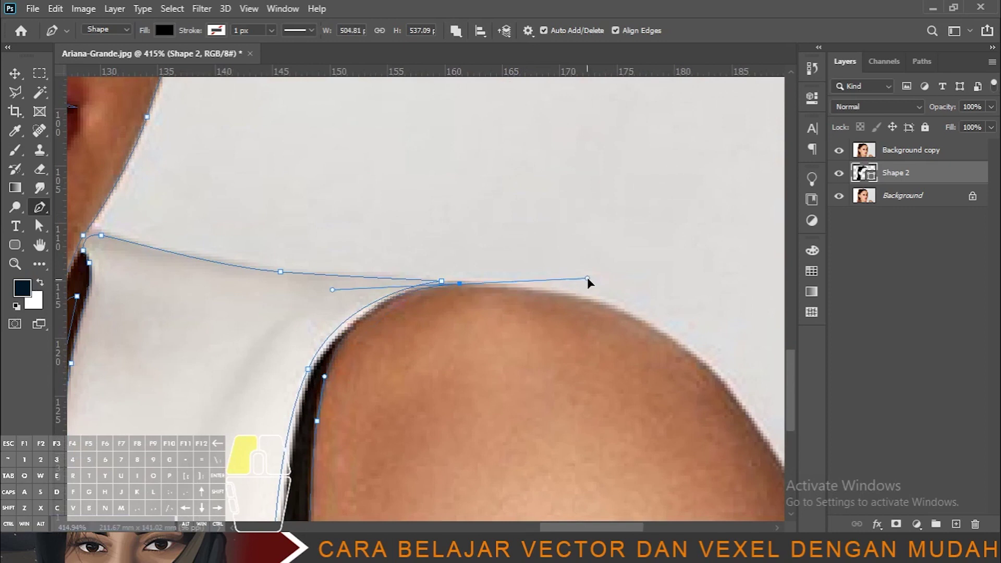
drag(524, 278, 512, 278)
Trace the shoulder's outer curve down past the bottom edge of the image
key(space)
drag(546, 303, 594, 383)
key(space)
drag(594, 383, 386, 158)
drag(453, 330, 455, 374)
alt+click(454, 330)
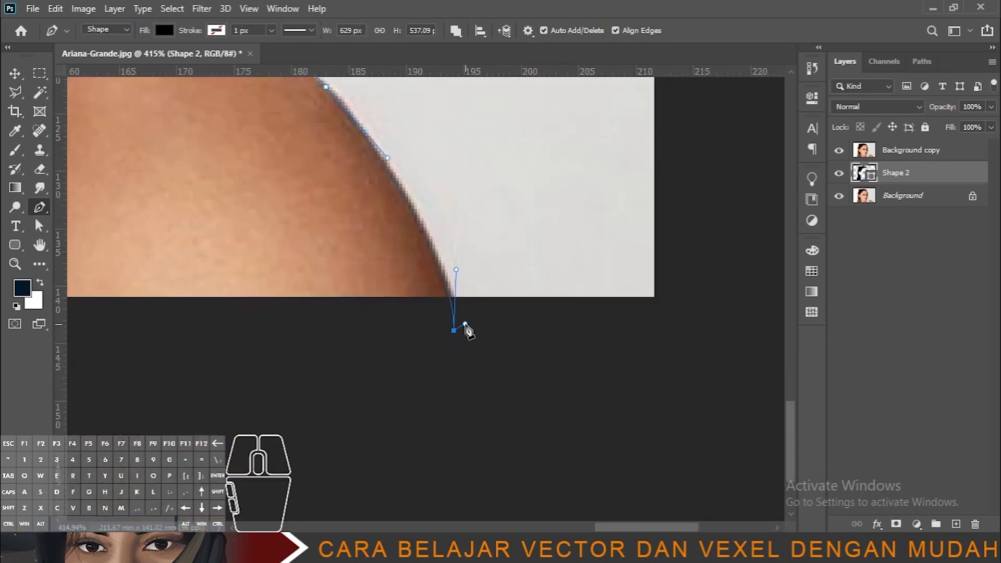
Trace a slightly offset outer edge back over the shoulder and along the collar to the jaw
key(space)
drag(409, 195, 482, 413)
drag(418, 316, 317, 195)
click(147, 212)
key(space)
drag(123, 215, 515, 301)
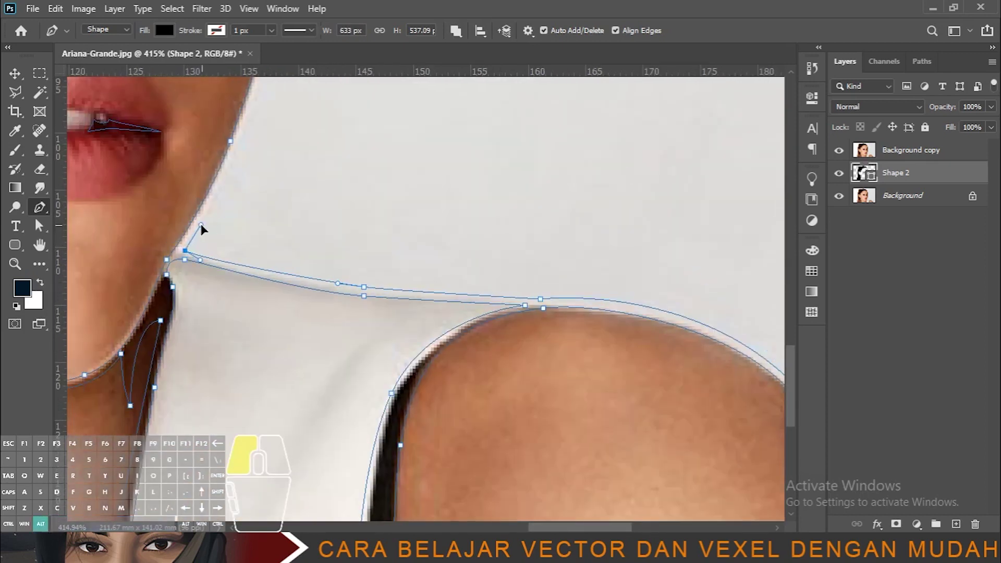
Trace the contour's outer edge up along the right cheek and close the path below the right eye's lashes
key(space)
drag(202, 225, 276, 493)
drag(359, 271, 379, 188)
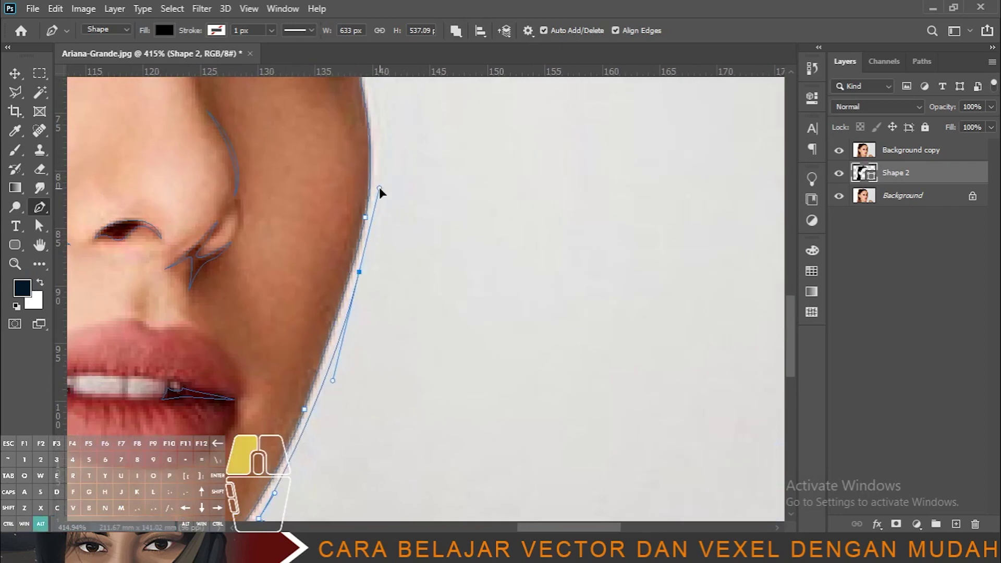
scroll(380, 193, up, 4)
mouse_move(377, 320)
mouse_down()
mouse_move(371, 286)
mouse_move(377, 333)
mouse_up()
click(364, 224)
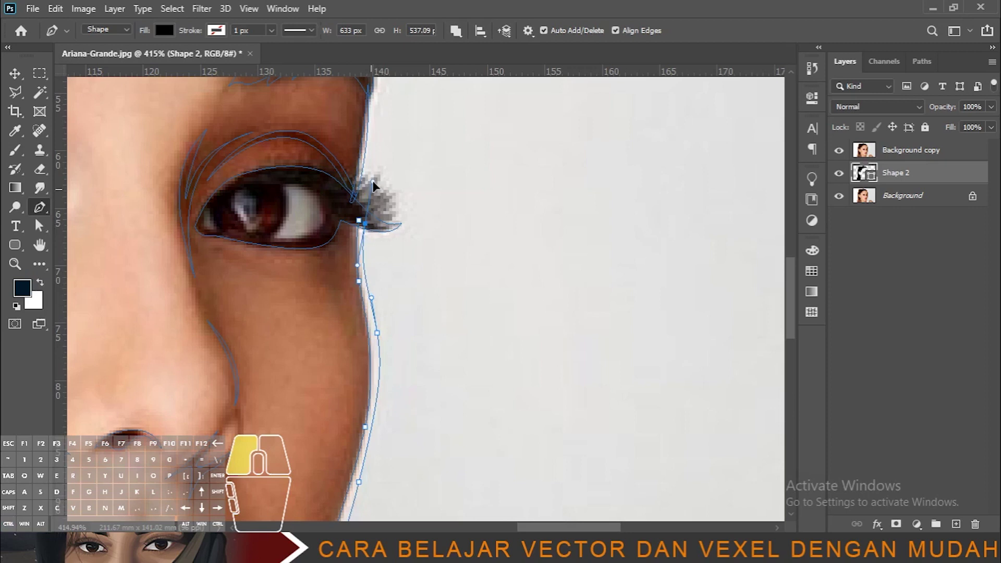
Draw a thin closed shadow shape along the front notch of the ear above the earlobe
scroll(385, 245, down, 8)
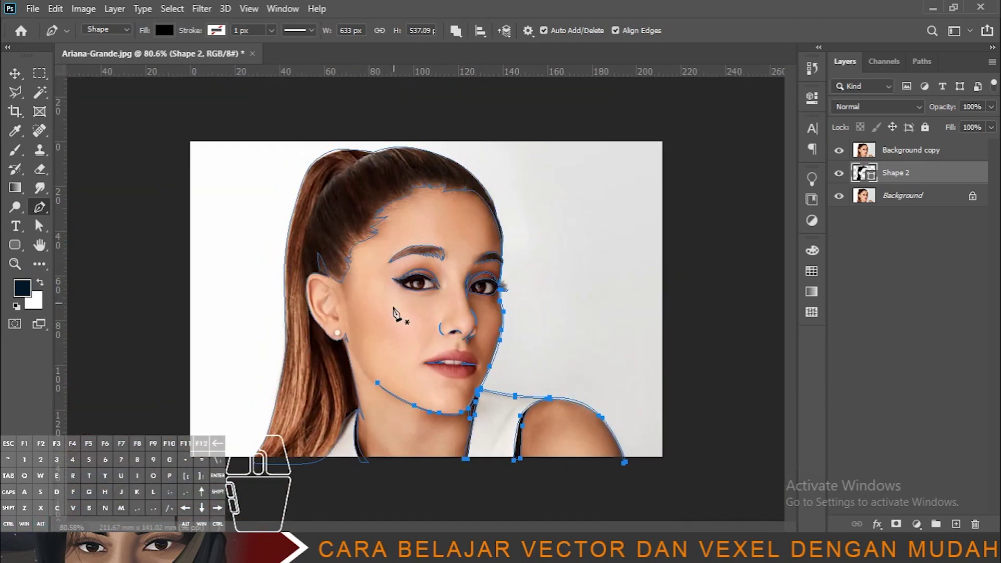
scroll(237, 317, up, 5)
scroll(237, 313, up, 2)
click(287, 272)
drag(287, 304, 298, 341)
click(297, 350)
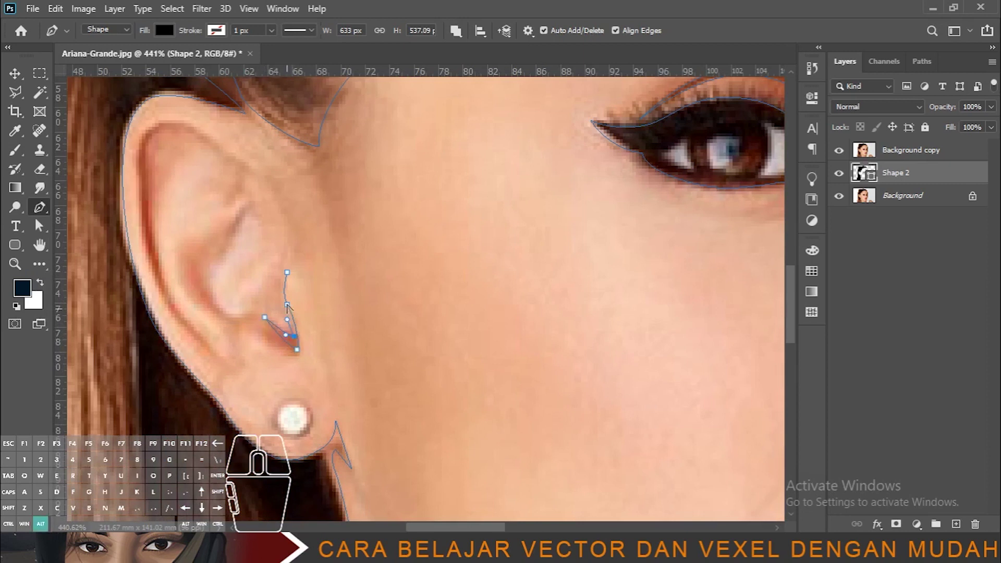
alt+click(290, 317)
drag(294, 337, 291, 318)
Draw the short crease in the middle of the ear and the long curved shadow along its inner rim
click(223, 256)
drag(251, 211, 263, 213)
drag(258, 172, 219, 144)
drag(145, 133, 134, 160)
drag(141, 226, 144, 238)
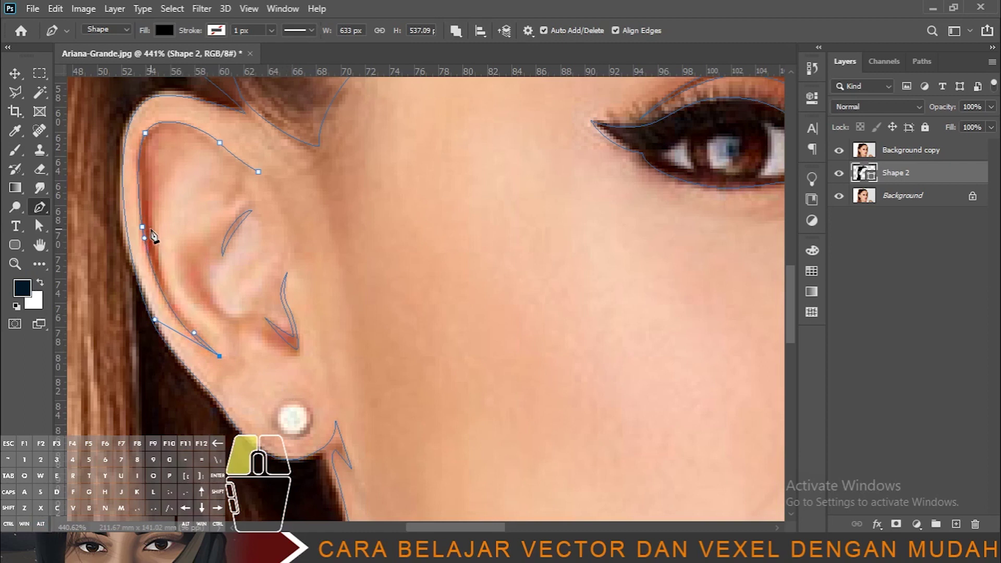
mouse_move(175, 137)
mouse_down()
mouse_move(210, 123)
mouse_move(184, 127)
mouse_up()
click(258, 172)
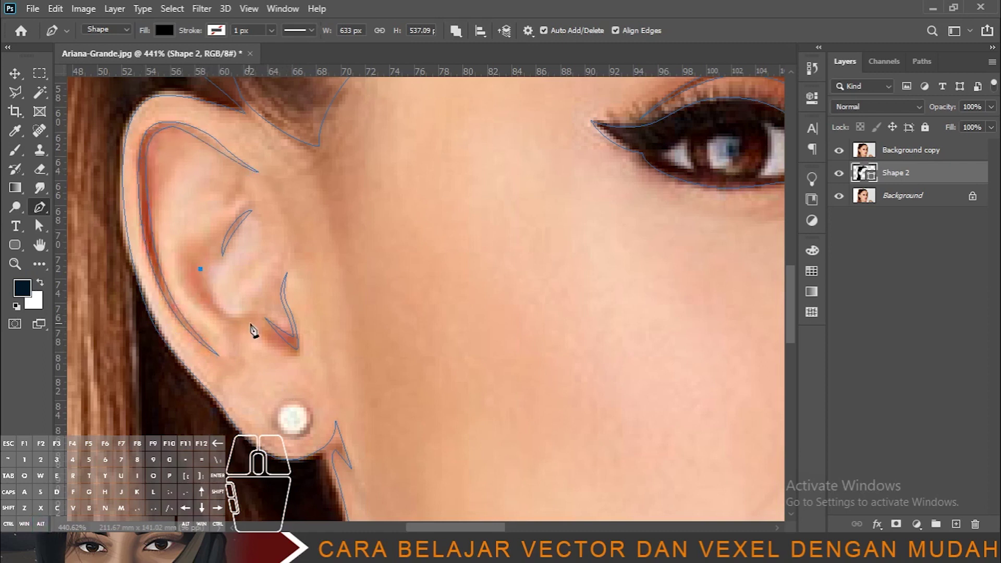
Draw the curved crease in the lower inner ear and a crescent shadow around the bottom of the pearl earring
drag(258, 314, 285, 303)
drag(201, 269, 197, 254)
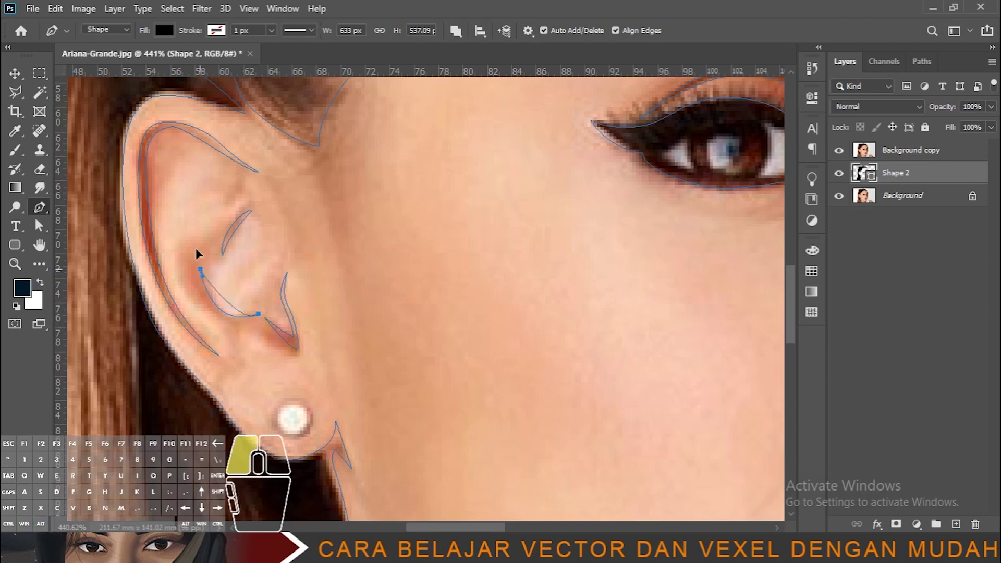
drag(197, 215, 197, 215)
click(307, 408)
click(278, 411)
drag(277, 428, 309, 446)
click(307, 408)
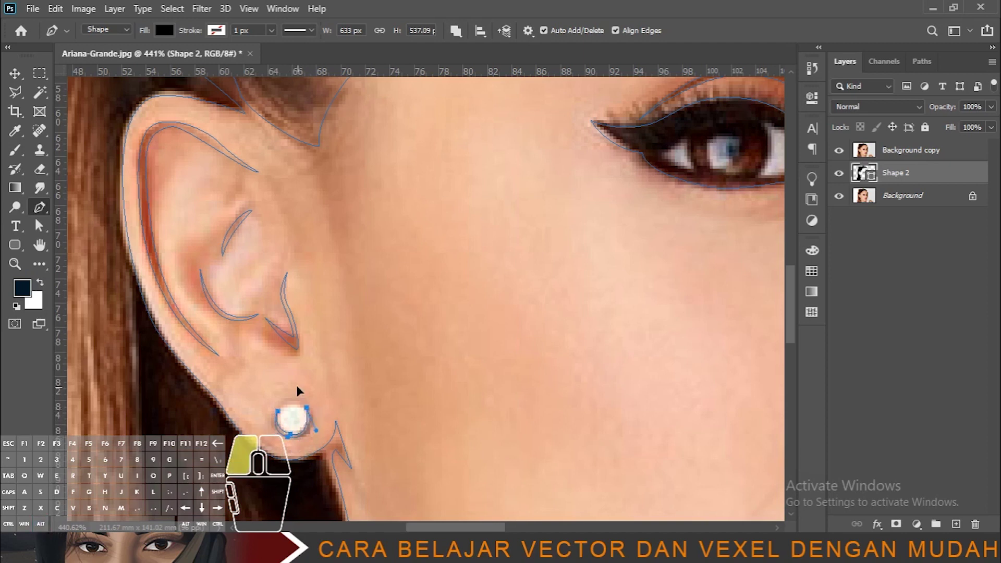
Draw a thin line along the side of the face from below the earlobe to the jawline
scroll(320, 375, down, 3)
scroll(313, 401, up, 2)
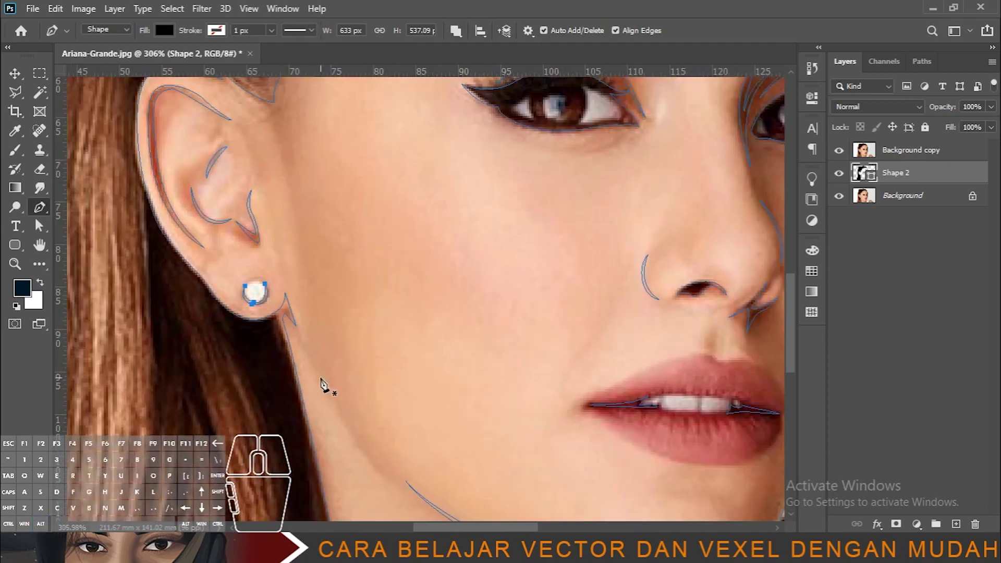
drag(390, 474, 418, 490)
drag(357, 463, 358, 463)
drag(305, 349, 293, 323)
Add a white Solid Color fill layer above the Background layer and hide the Background copy layer
scroll(353, 375, down, 8)
click(891, 200)
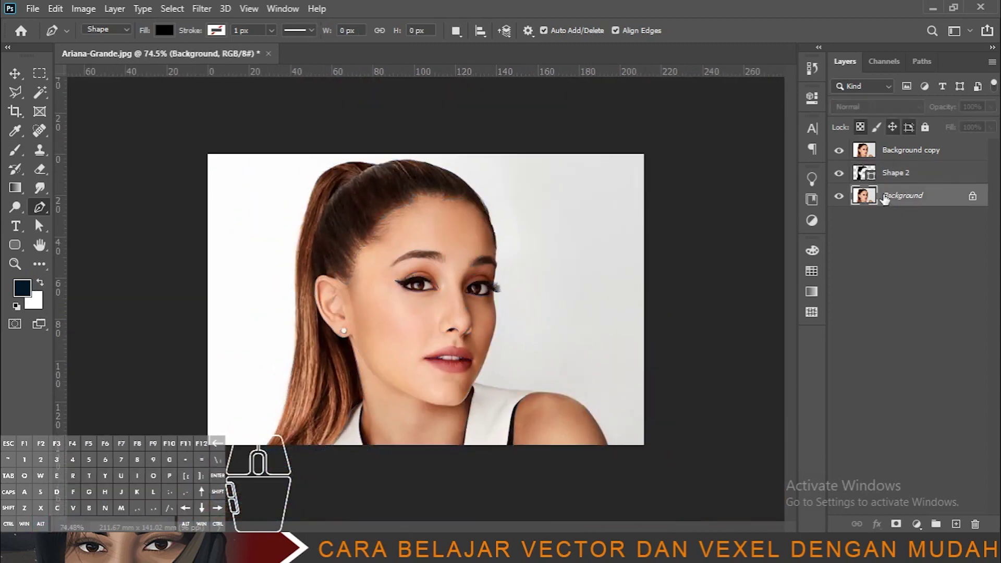
click(917, 523)
click(915, 262)
click(957, 226)
click(839, 151)
key(v)
scroll(430, 315, up, 5)
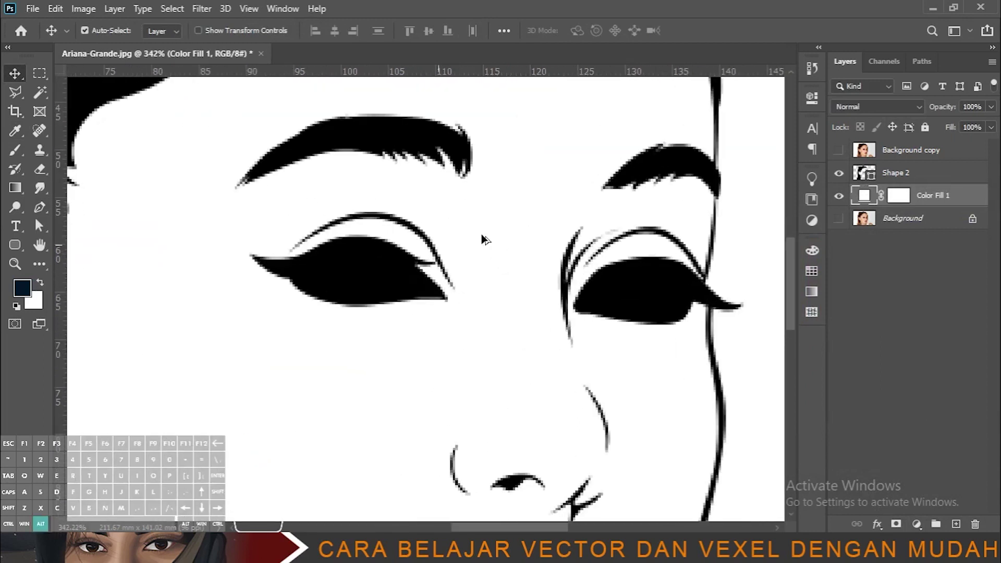
Show the Background copy layer and trace the left eye's opening as a closed path on the Shape 2 layer
click(896, 172)
key(p)
click(840, 151)
click(456, 30)
click(513, 60)
scroll(412, 229, up, 3)
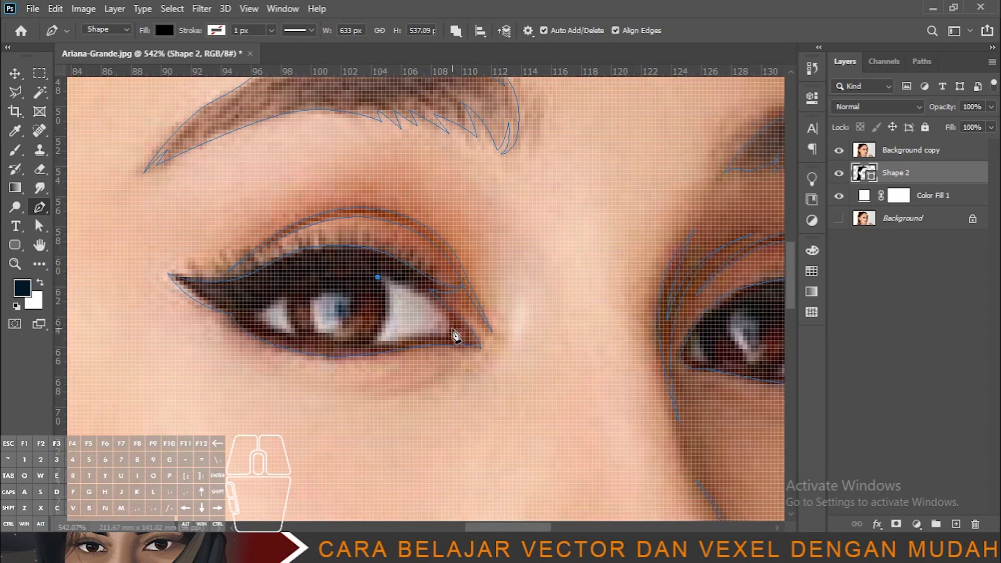
drag(459, 331, 459, 333)
drag(456, 341, 454, 337)
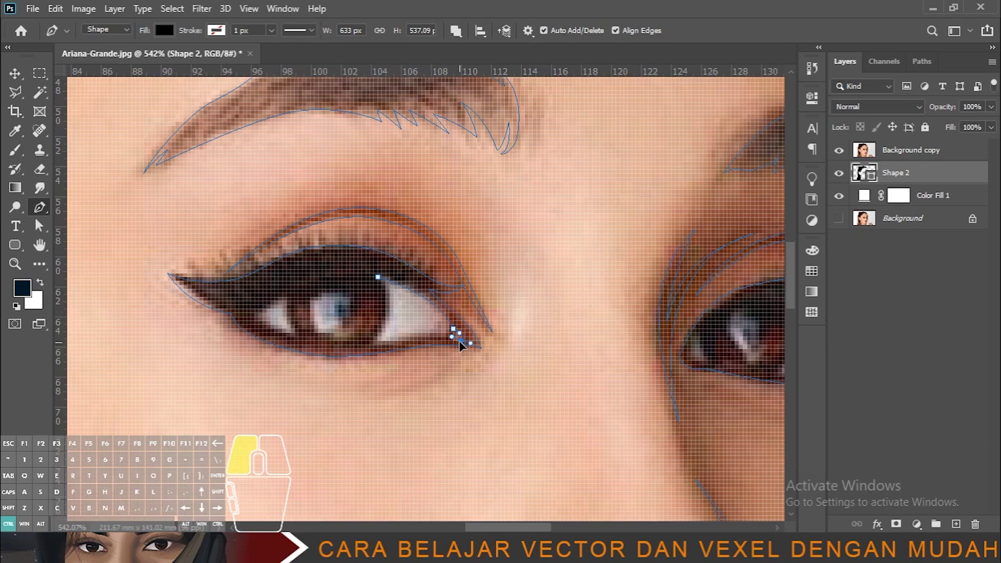
drag(462, 334, 461, 340)
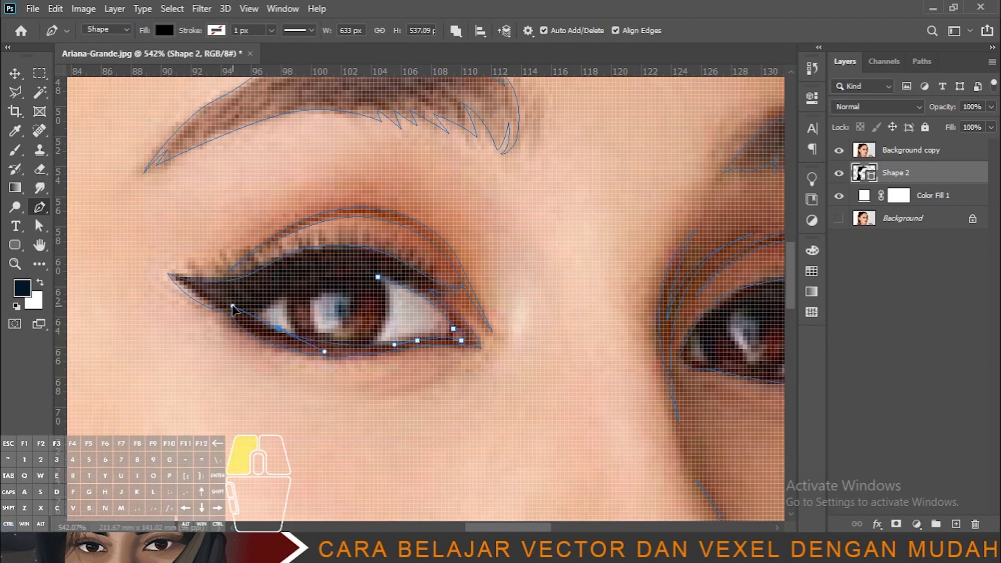
drag(255, 318, 280, 331)
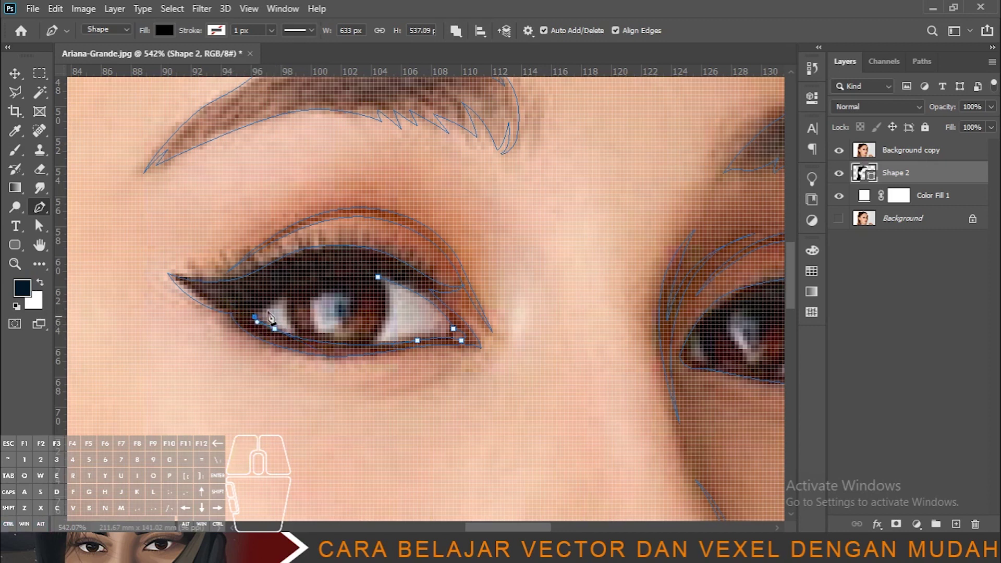
ctrl+click(379, 278)
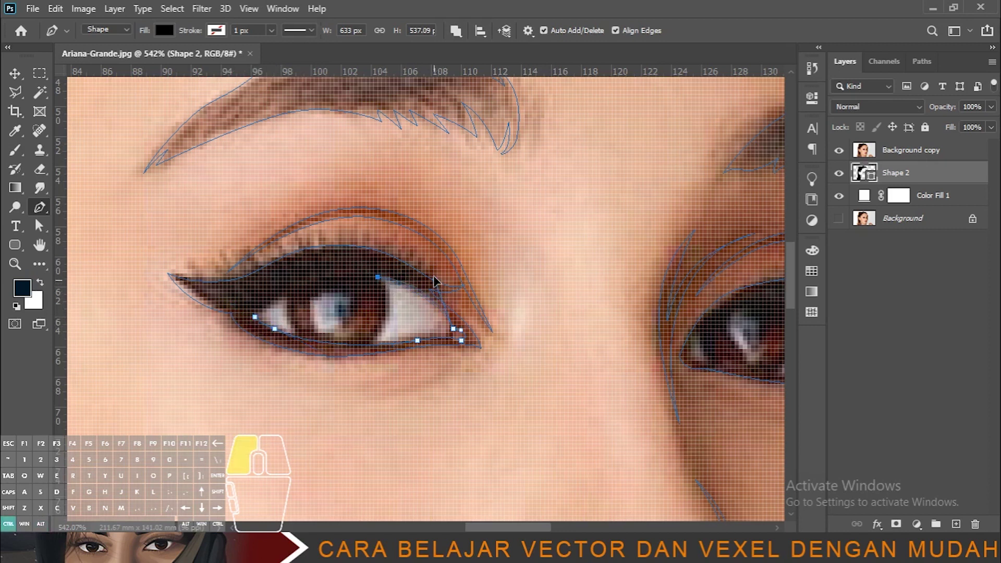
drag(483, 279, 270, 257)
Set the path operation to Subtract Front Shape and trace the right eye's opening as a cutout
scroll(378, 308, down, 5)
click(456, 31)
click(476, 77)
scroll(312, 297, up, 5)
click(298, 260)
click(288, 286)
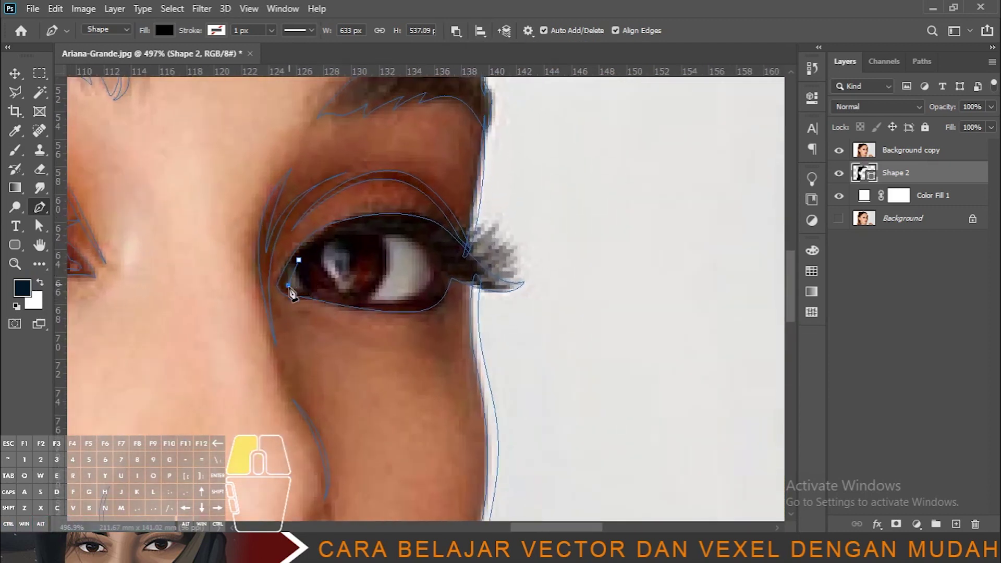
mouse_move(392, 303)
mouse_down()
mouse_move(413, 302)
mouse_move(386, 303)
mouse_up()
drag(436, 267, 356, 237)
click(299, 261)
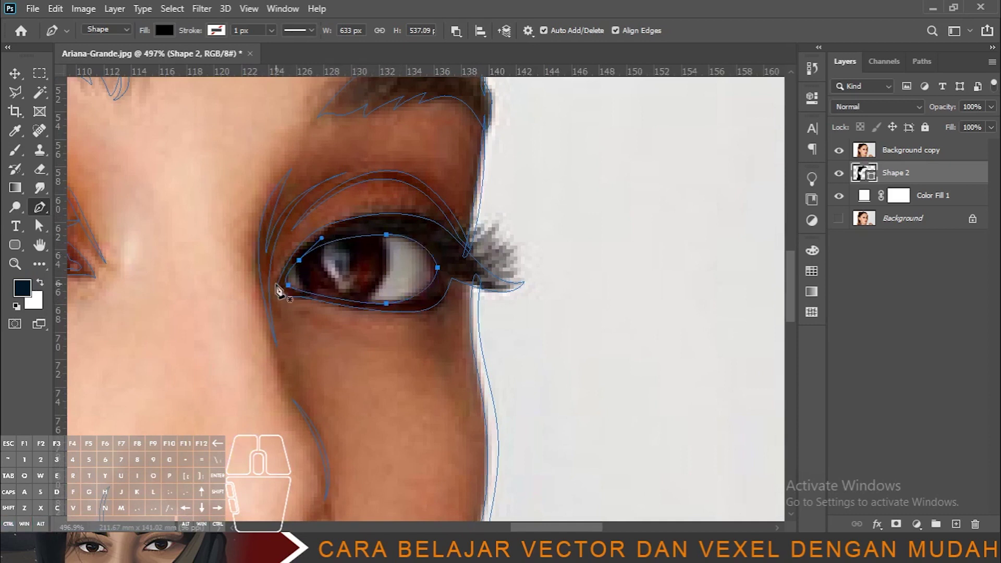
Hide the Background copy layer and recolor the Shape 2 fill to a very dark reddish brown
key(ctrl+0)
key(v)
click(839, 150)
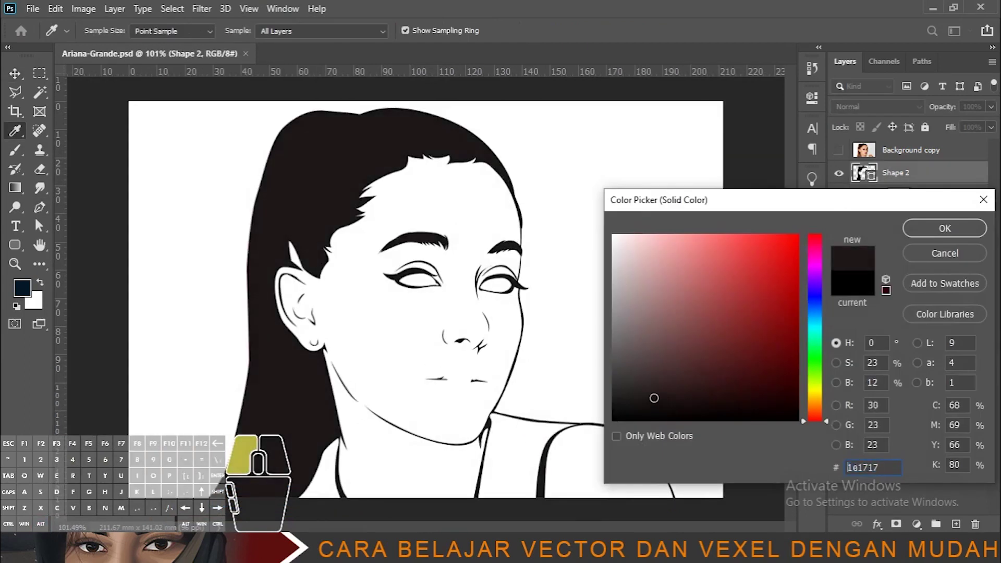
mouse_move(653, 398)
mouse_down()
mouse_move(636, 385)
mouse_move(648, 390)
mouse_up()
key(Return)
Show the Background copy layer again and select the Shape 2 layer with the Pen tool active
scroll(437, 271, up, 7)
scroll(438, 275, up, 3)
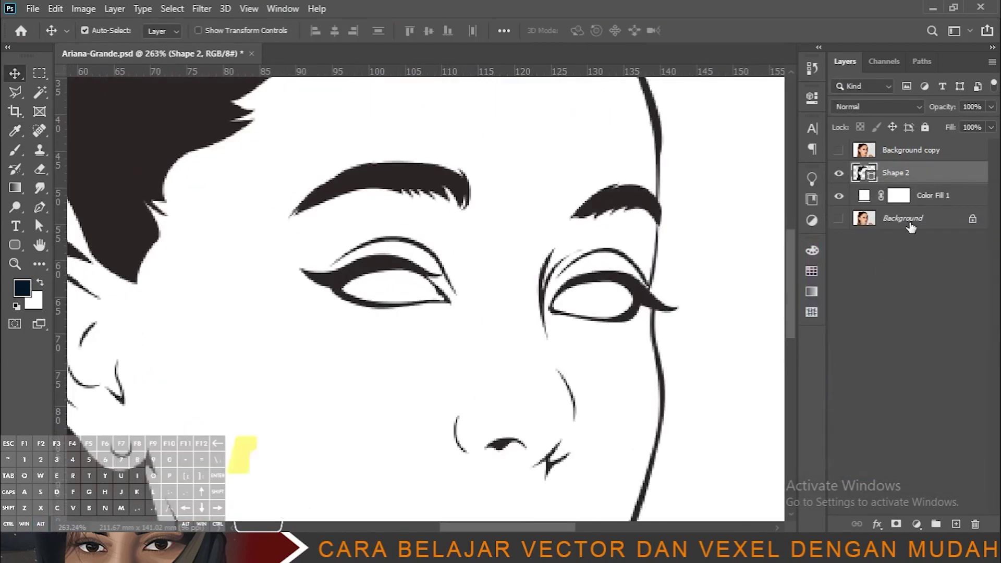
click(910, 223)
key(p)
click(838, 150)
scroll(672, 288, up, 3)
click(867, 177)
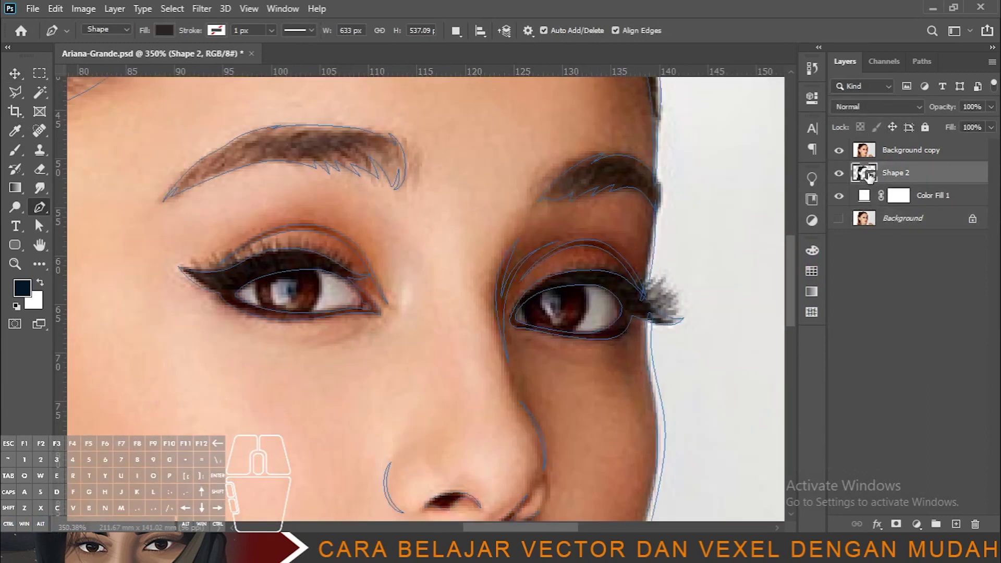
scroll(274, 274, up, 2)
click(150, 266)
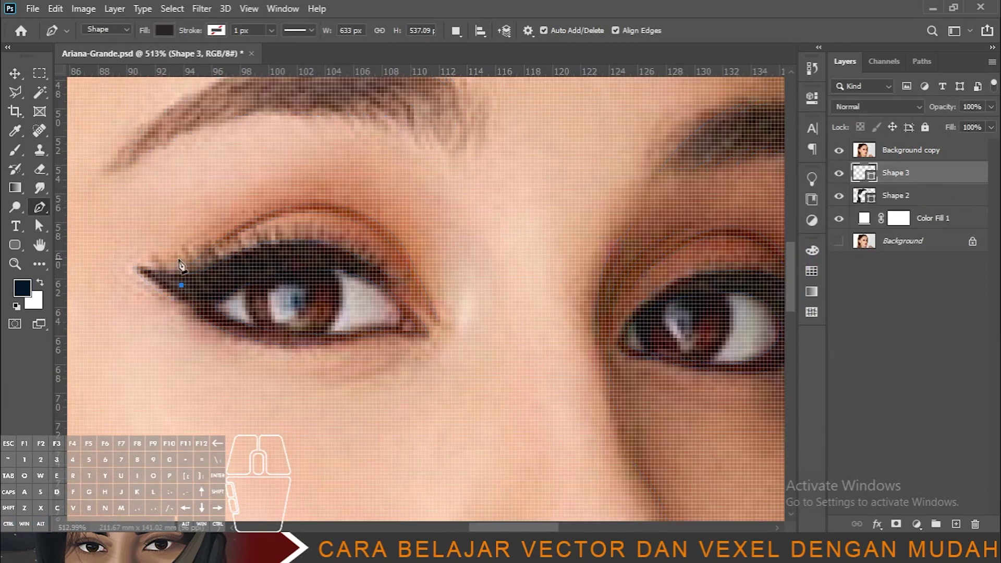
key(ctrl+z)
Set the path operation to Combine Shapes and draw a thin curved eyelash at the left eye's outer corner on the Shape 2 layer
click(455, 33)
click(471, 66)
click(898, 180)
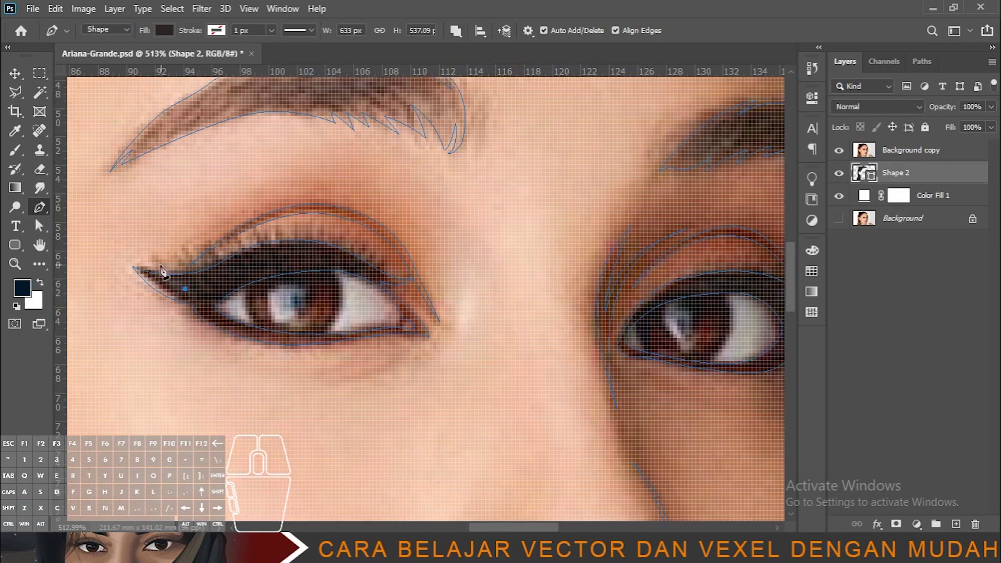
drag(173, 276, 171, 275)
drag(176, 277, 181, 291)
Duplicate the eyelash and transform the copies to line the outer part of the left eye's upper lid
key(a)
drag(166, 274, 203, 255)
key(ctrl+z)
click(161, 264)
key(ctrl+z)
key(ctrl+t)
right_click(213, 255)
right_click(215, 258)
click(251, 520)
right_click(212, 279)
click(250, 236)
scroll(220, 271, up, 3)
drag(209, 271, 315, 248)
key(Return)
Place more eyelash copies across the middle of the left eye's upper lid, rotating them to follow its curve
drag(321, 247, 355, 234)
key(ctrl+r)
key(ctrl+t)
drag(391, 165, 402, 197)
drag(333, 233, 359, 227)
key(Return)
key(ctrl+t)
drag(388, 155, 404, 176)
drag(343, 212, 379, 218)
key(Return)
Reorient and rotate an eyelash copy to suit the inner half of the left eye's upper lid
key(ctrl+t)
right_click(368, 218)
click(433, 434)
key(ctrl+z)
right_click(372, 222)
click(410, 482)
right_click(379, 217)
click(417, 477)
right_click(383, 223)
click(425, 470)
drag(376, 233, 366, 237)
drag(384, 145, 397, 154)
key(Return)
Complete the left eye's upper lashes toward the inner corner with repositioned and rotated eyelash copies
drag(369, 225, 394, 225)
key(ctrl+t)
drag(415, 153, 399, 185)
drag(380, 230, 449, 249)
key(Return)
key(ctrl+z)
key(ctrl+t)
drag(461, 202, 458, 265)
key(Return)
key(ctrl+t)
key(Return)
alt+scroll(401, 284, down, 5)
alt+scroll(402, 284, down, 3)
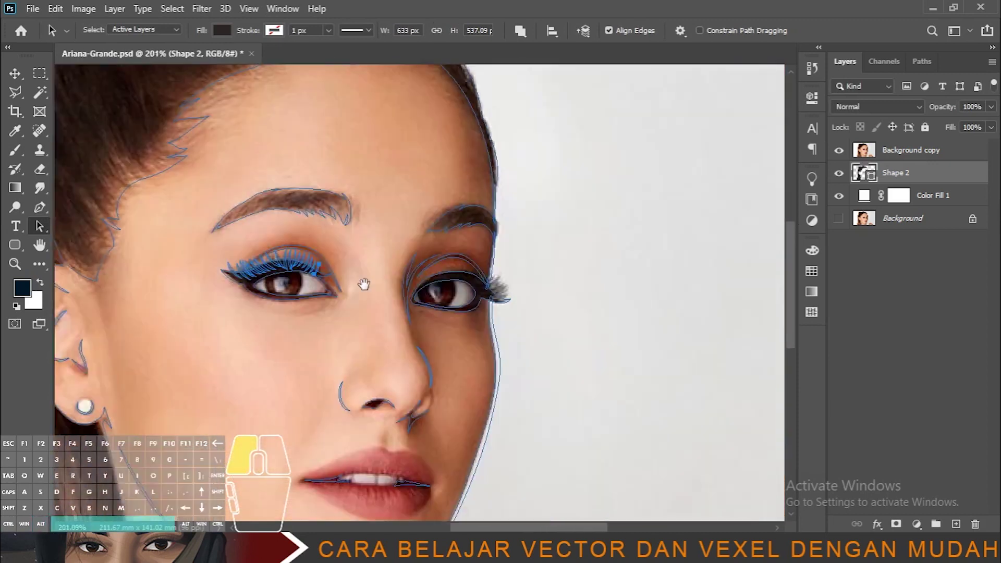
Draw a closed curved eyelash beside the right eye on the Shape 2 layer, with the path operation set to Combine Shapes
alt+scroll(463, 298, up, 5)
key(p)
click(517, 272)
key(ctrl+z)
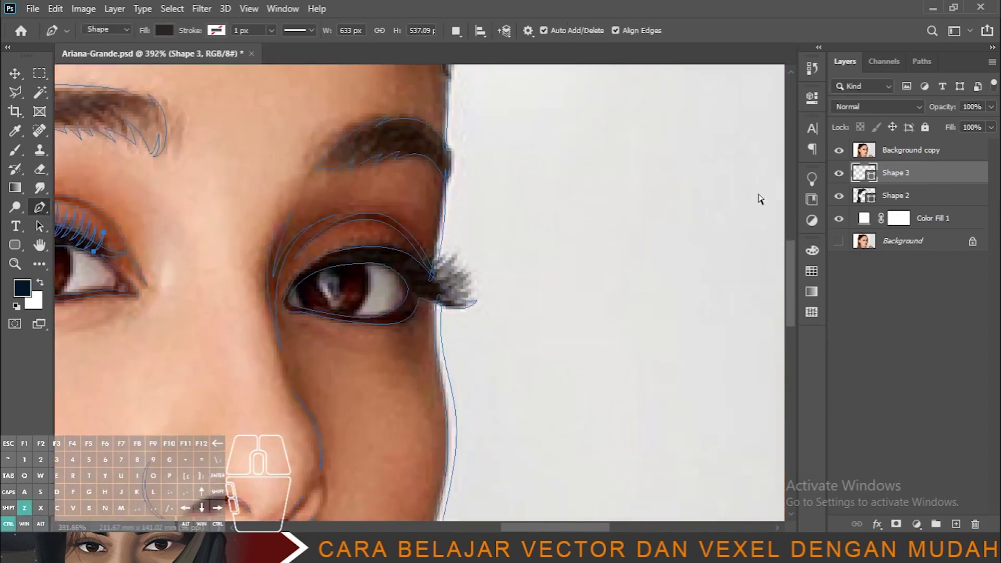
click(454, 30)
click(480, 62)
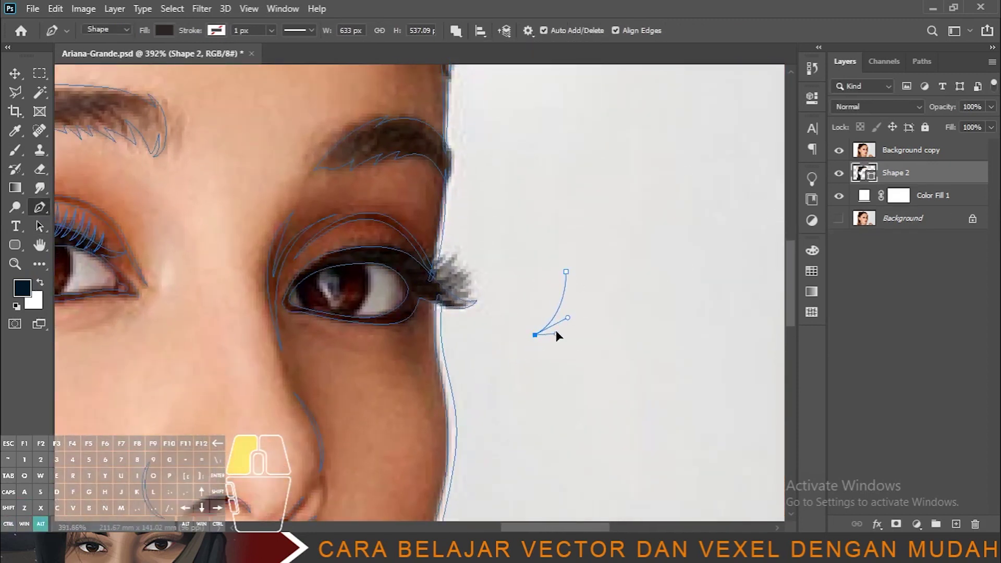
drag(568, 275, 557, 234)
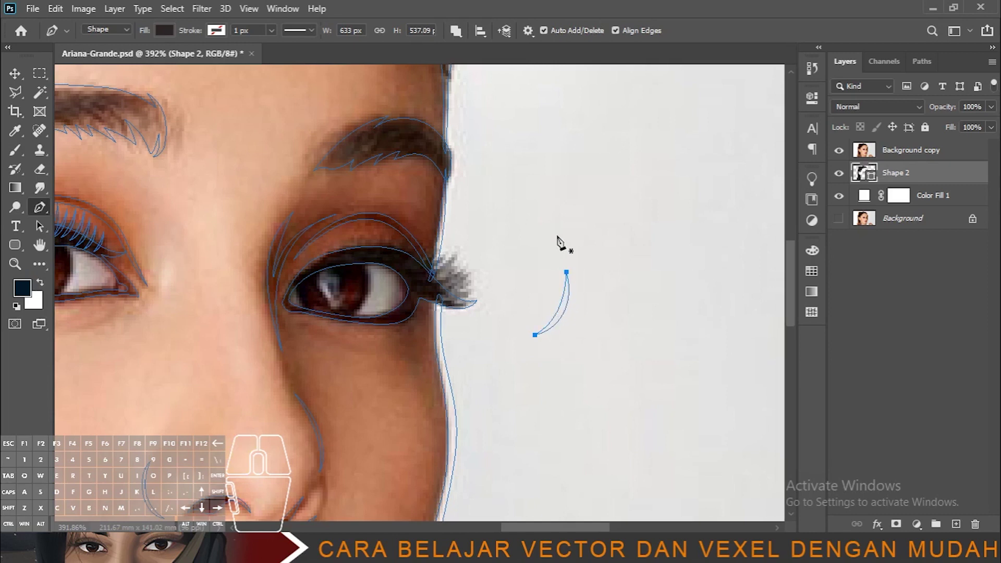
Move and rotate the new eyelash so it sits at the right eye's outer corner
key(ctrl+t)
alt+scroll(561, 336, up, 2)
drag(593, 339, 541, 358)
drag(544, 305, 418, 283)
drag(471, 252, 419, 198)
key(Return)
Build a fan of lashes at the right eye's outer corner from rotated and repositioned eyelash copies
key(a)
key(ctrl+t)
key(Return)
key(ctrl+t)
key(Return)
key(ctrl+t)
drag(402, 234, 397, 229)
key(Return)
key(ctrl+t)
drag(360, 201, 378, 222)
key(Return)
Hide the Background copy layer and inspect the line art around the eyes
click(838, 152)
key(v)
click(498, 302)
scroll(499, 303, down, 12)
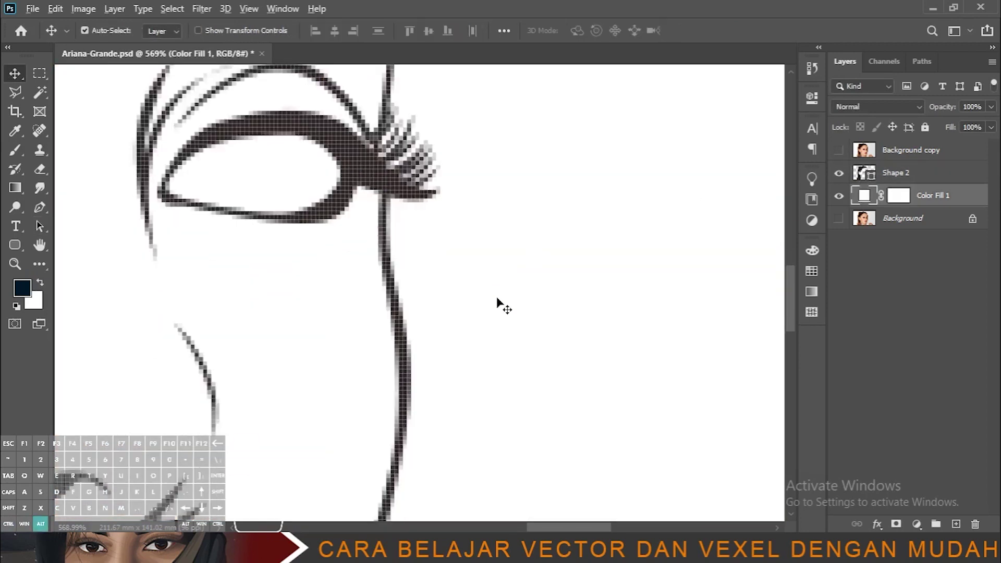
scroll(529, 263, up, 10)
click(516, 287)
Select the uppermost eyelash at the right eye's outer corner and shift it slightly toward the eye
key(a)
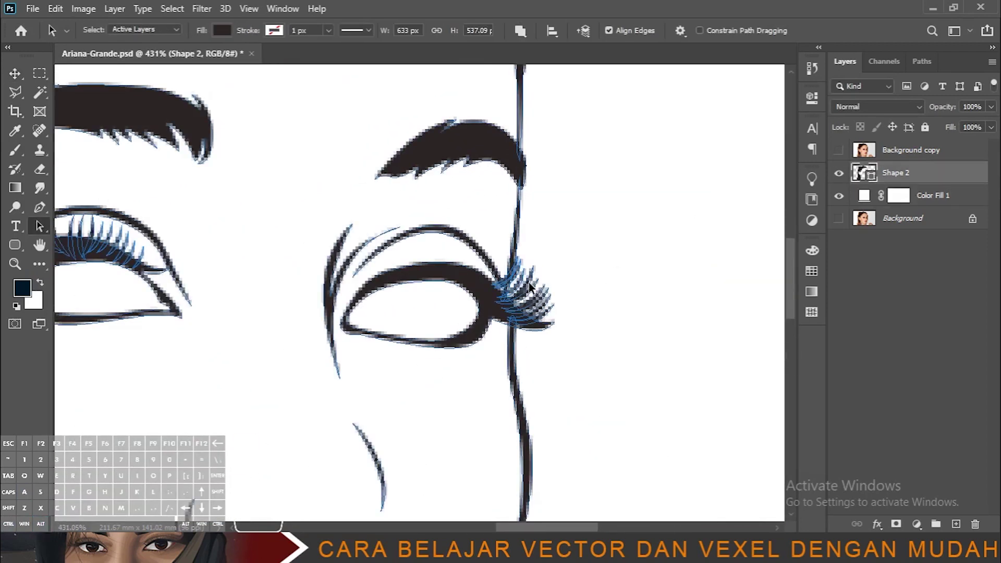
scroll(508, 283, up, 3)
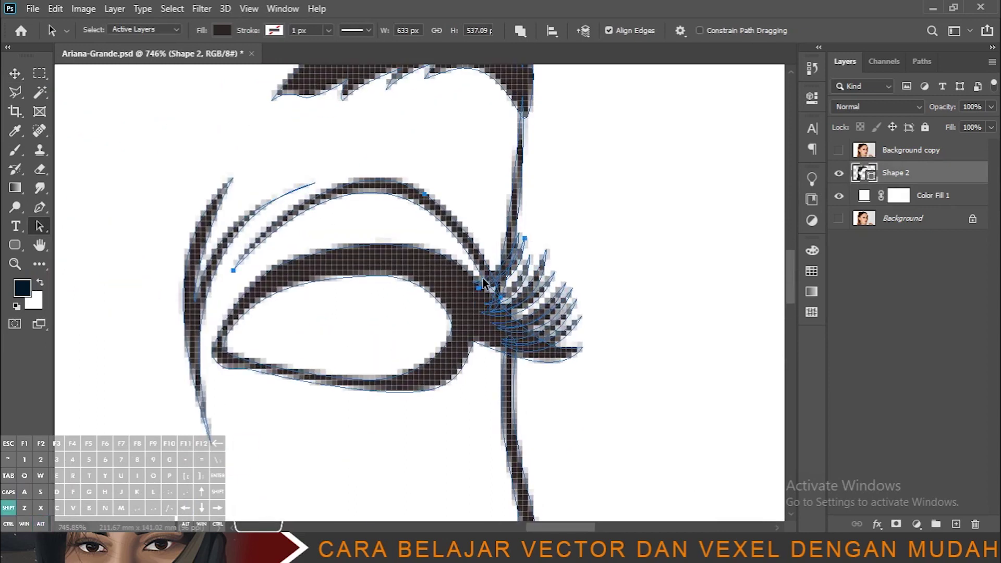
click(517, 273)
click(496, 273)
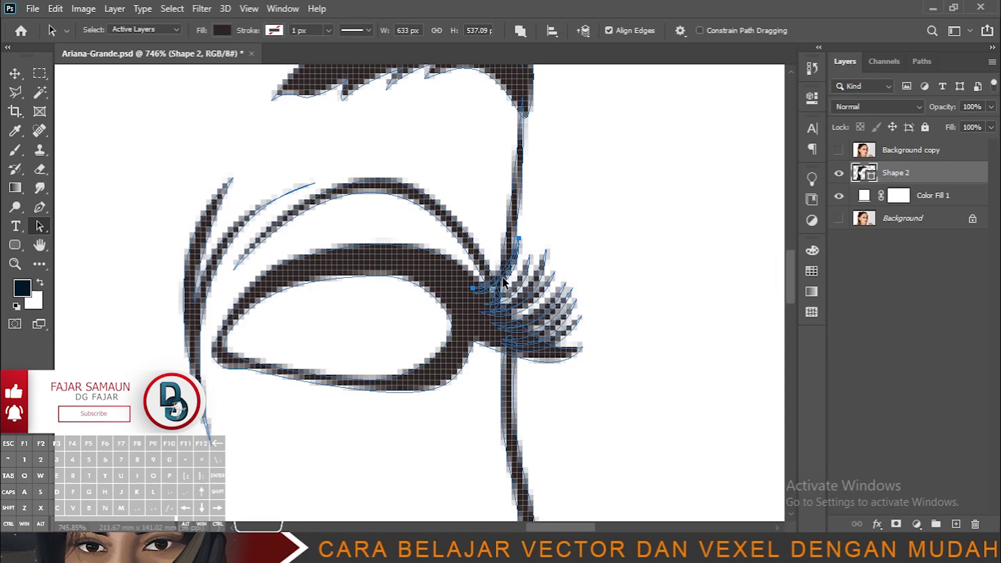
scroll(576, 276, down, 8)
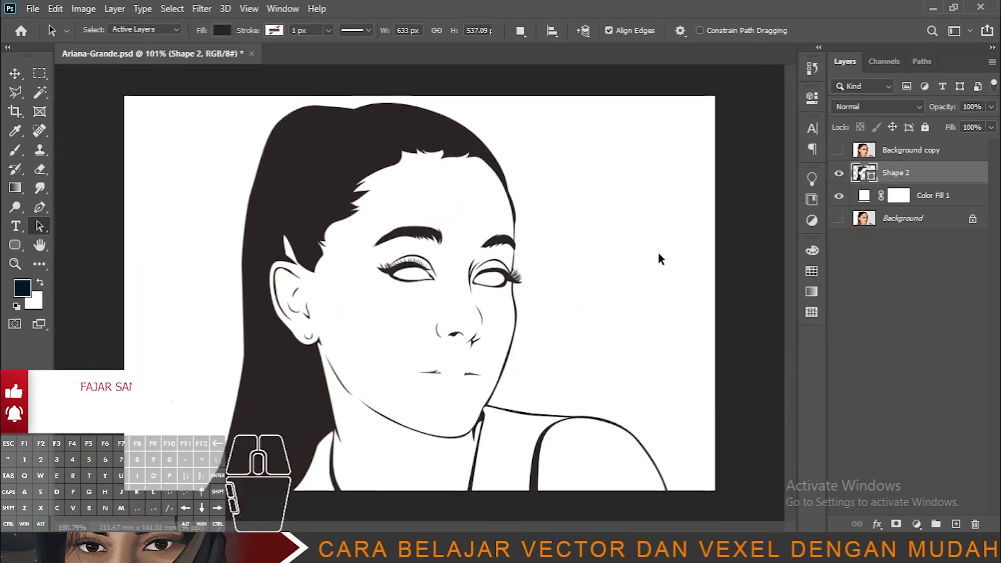